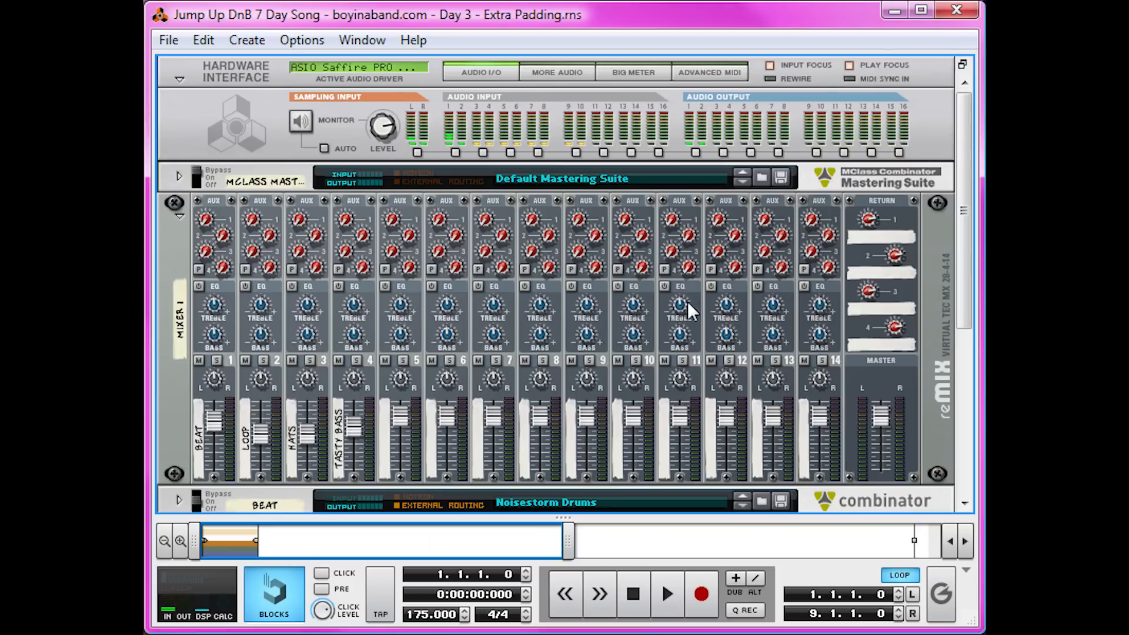
Create a Combinator device in the rack and name it First Pad.
scroll(335, 332, down, 5)
right_click(355, 351)
click(475, 232)
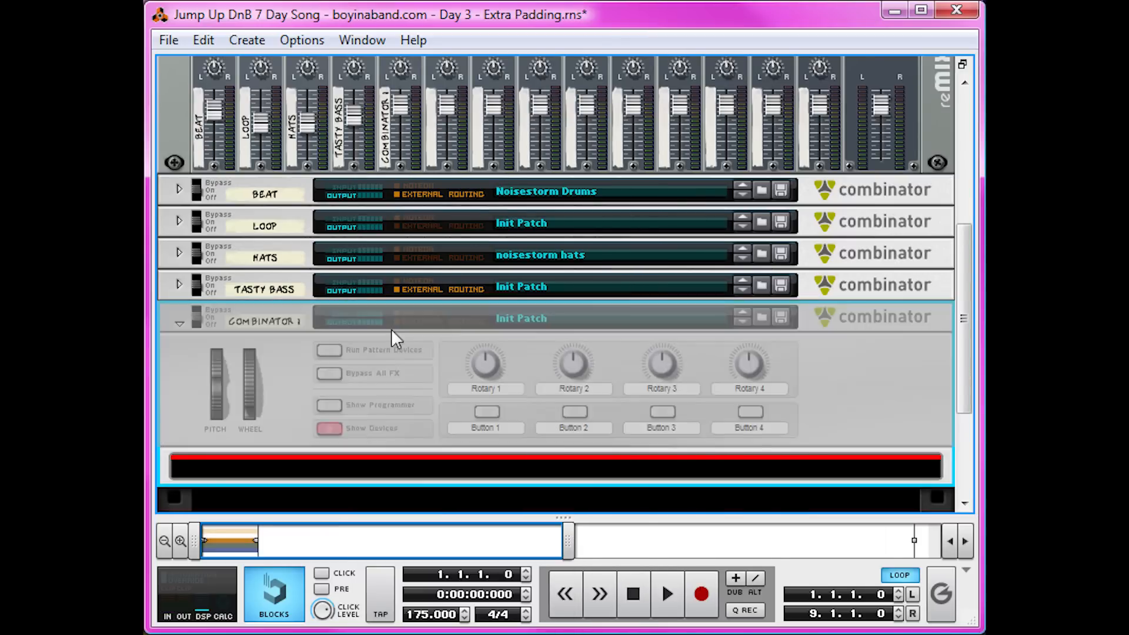
double_click(274, 329)
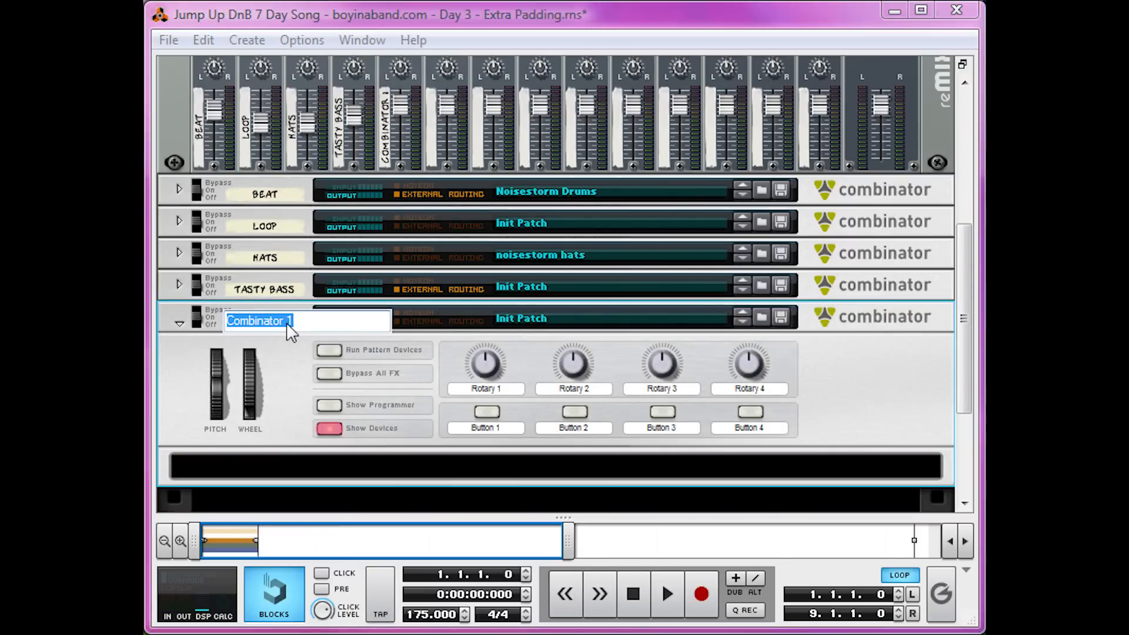
text(First Pad)
key(Return)
Add a Line Mixer 6:2 inside the First Pad combinator.
right_click(421, 464)
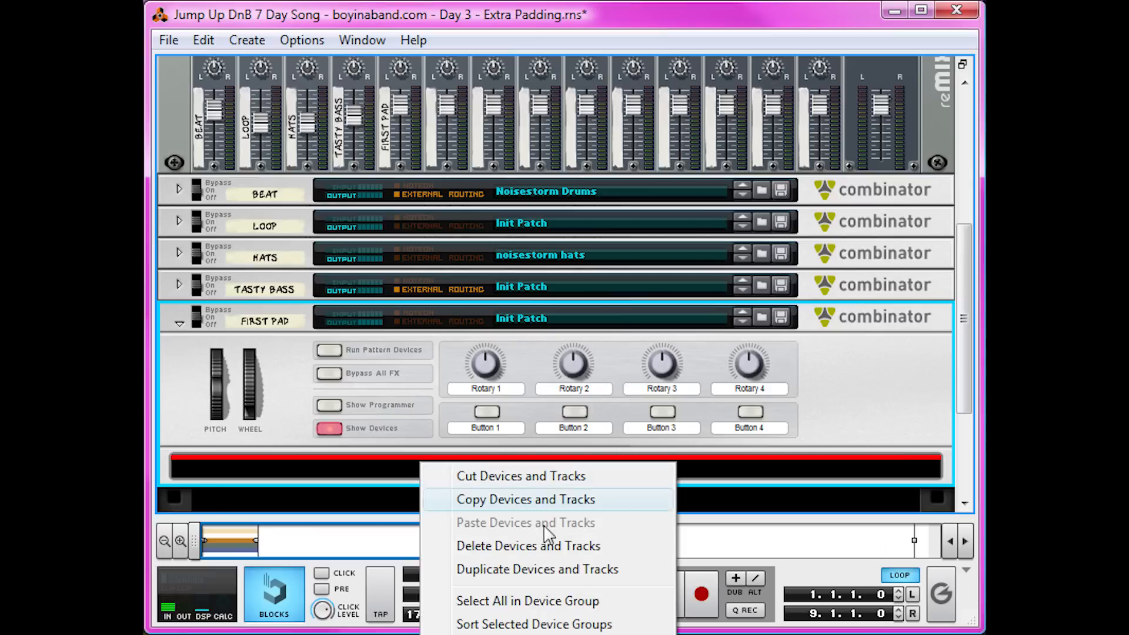
mouse_move(552, 634)
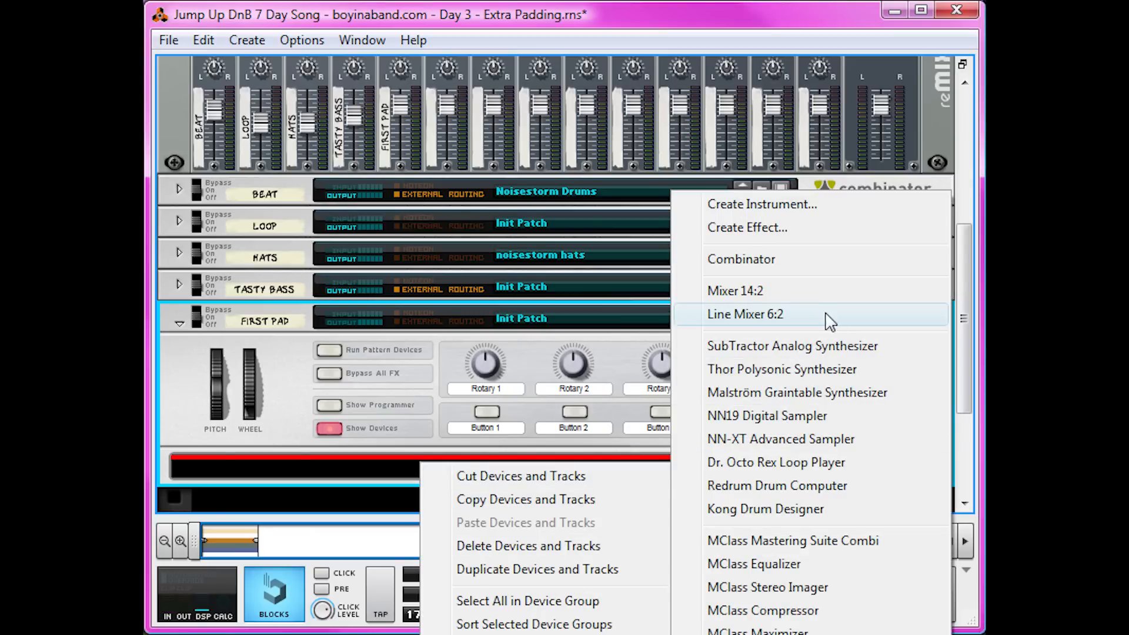
click(745, 314)
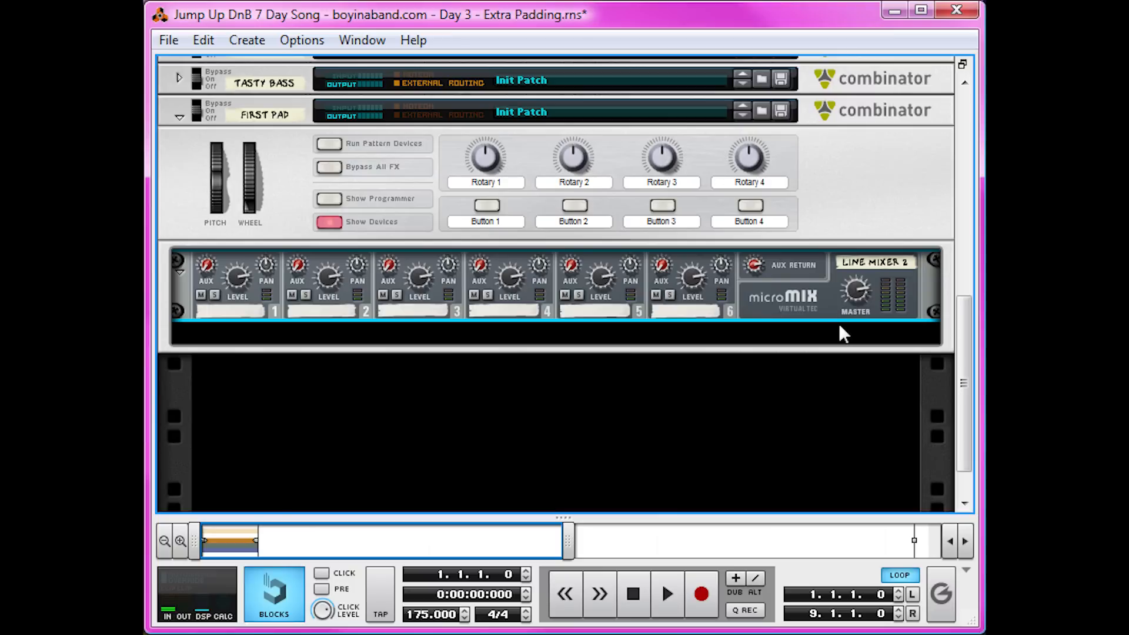
Create a Thor Polysonic Synthesizer inside the combinator and initialize its patch.
right_click(840, 327)
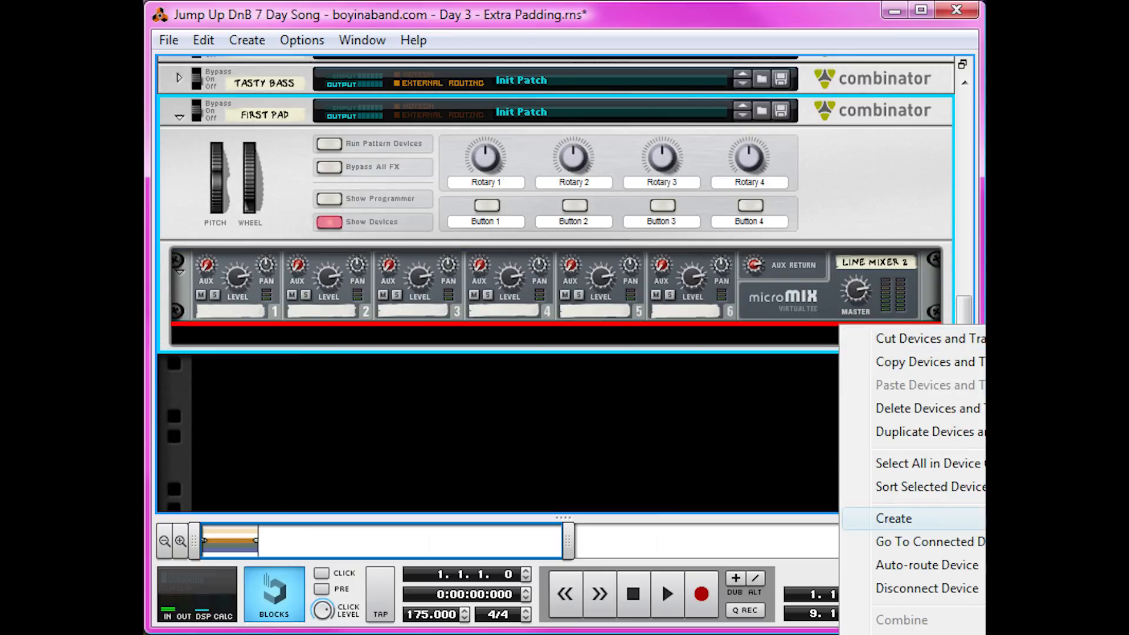
right_click(260, 396)
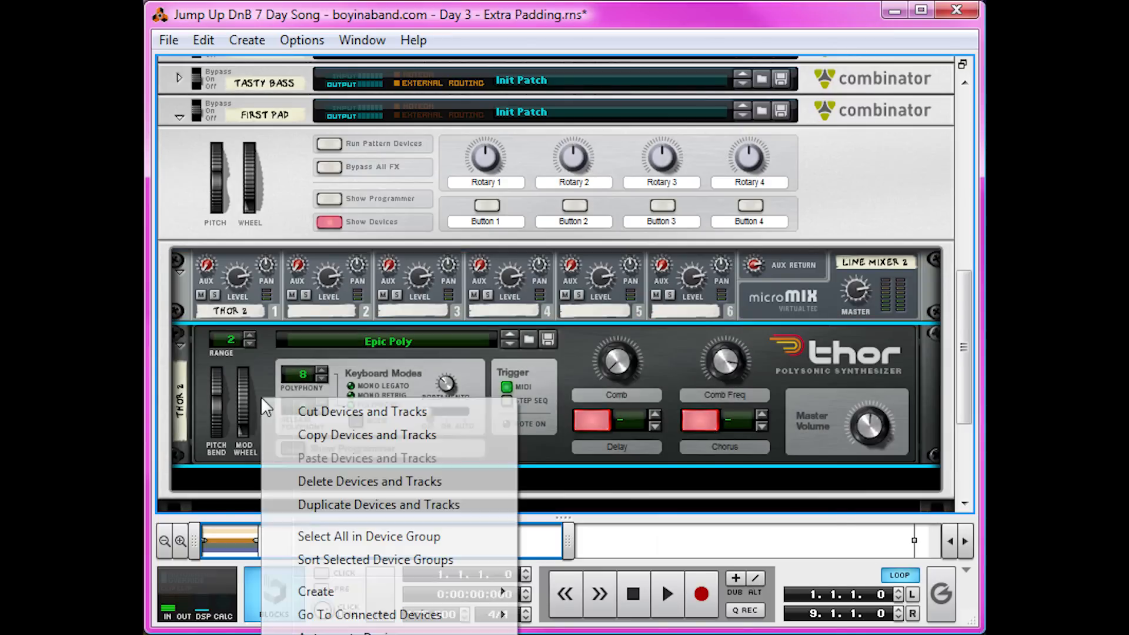
click(341, 634)
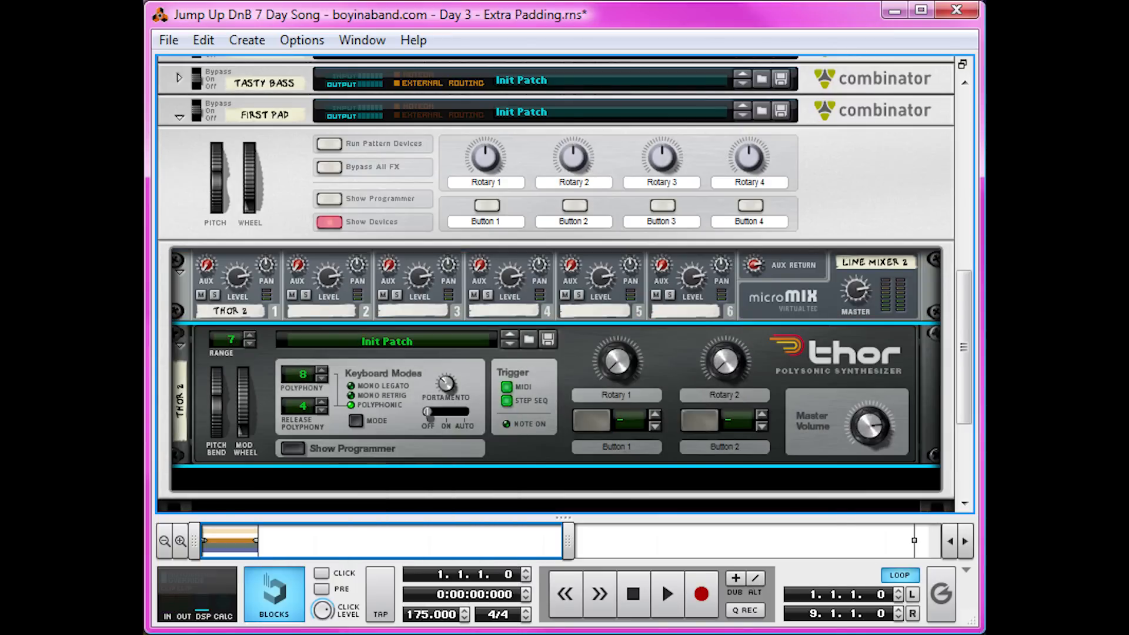
Show the Thor synthesizer's programmer panel.
click(285, 447)
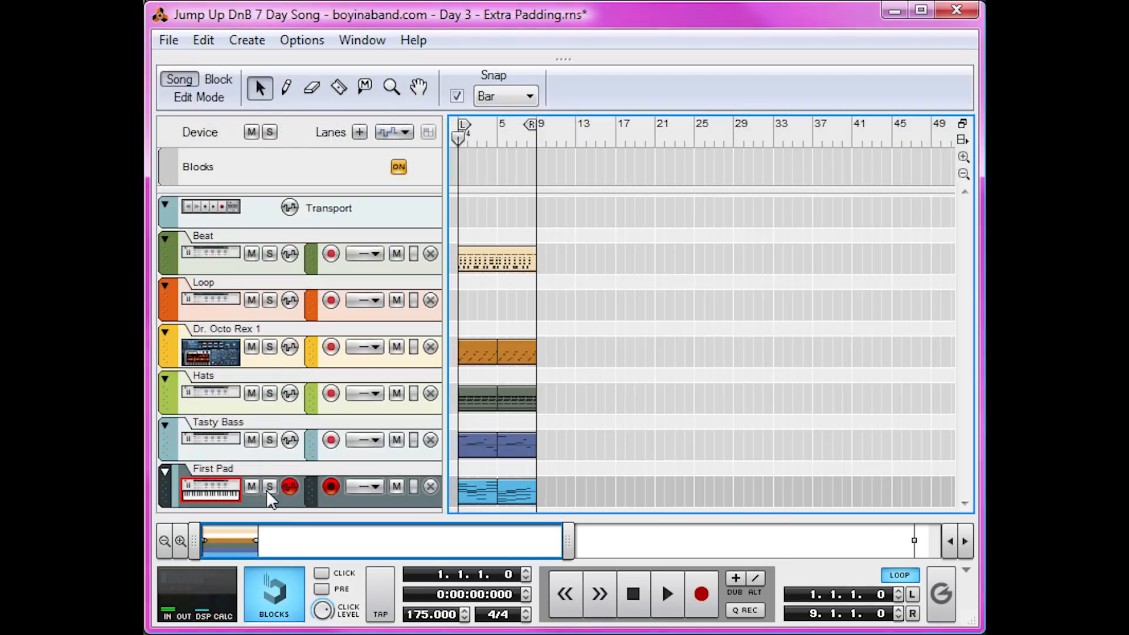
click(269, 488)
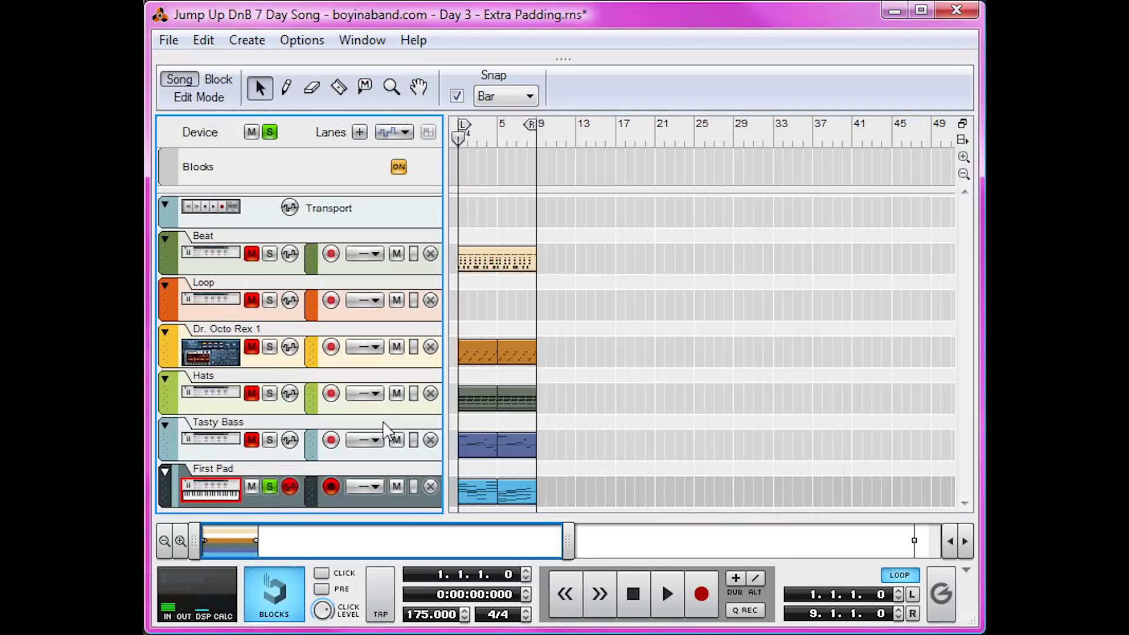
drag(562, 59, 563, 518)
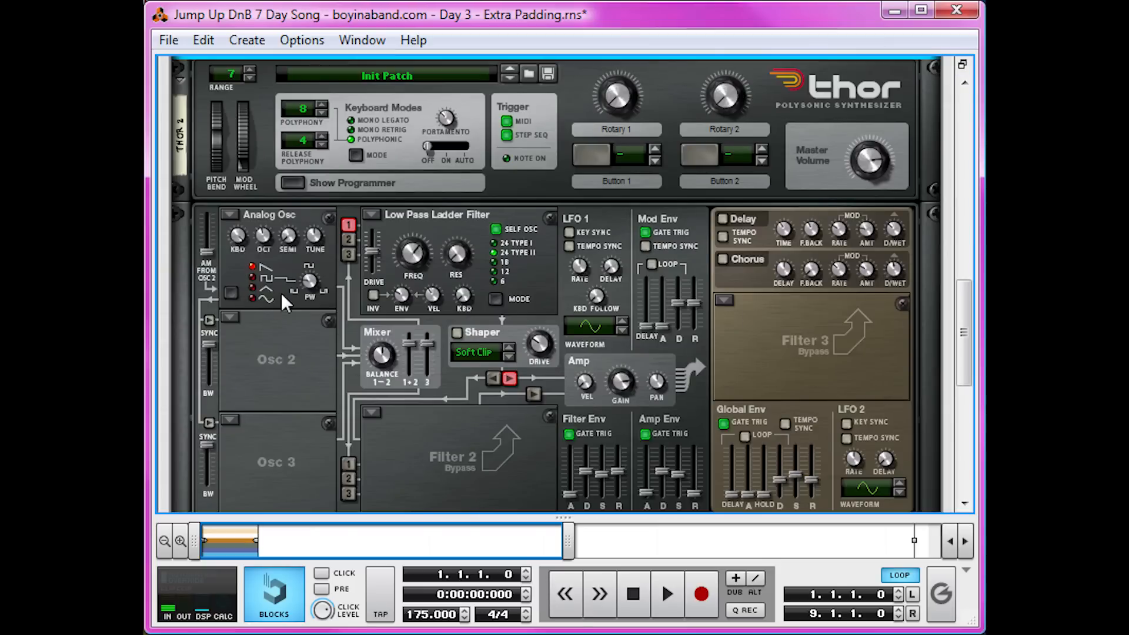
Remove the Low Pass Ladder Filter from Thor's Filter 1 slot.
click(374, 213)
click(418, 329)
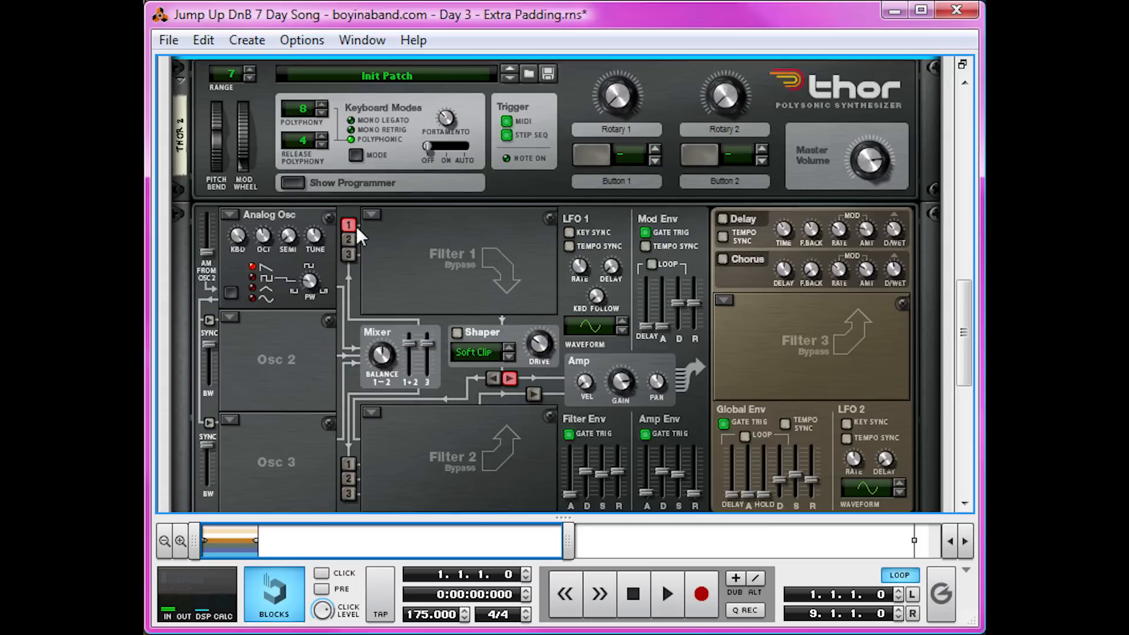
Play the song to audition the pad sound.
scroll(655, 544, down, 3)
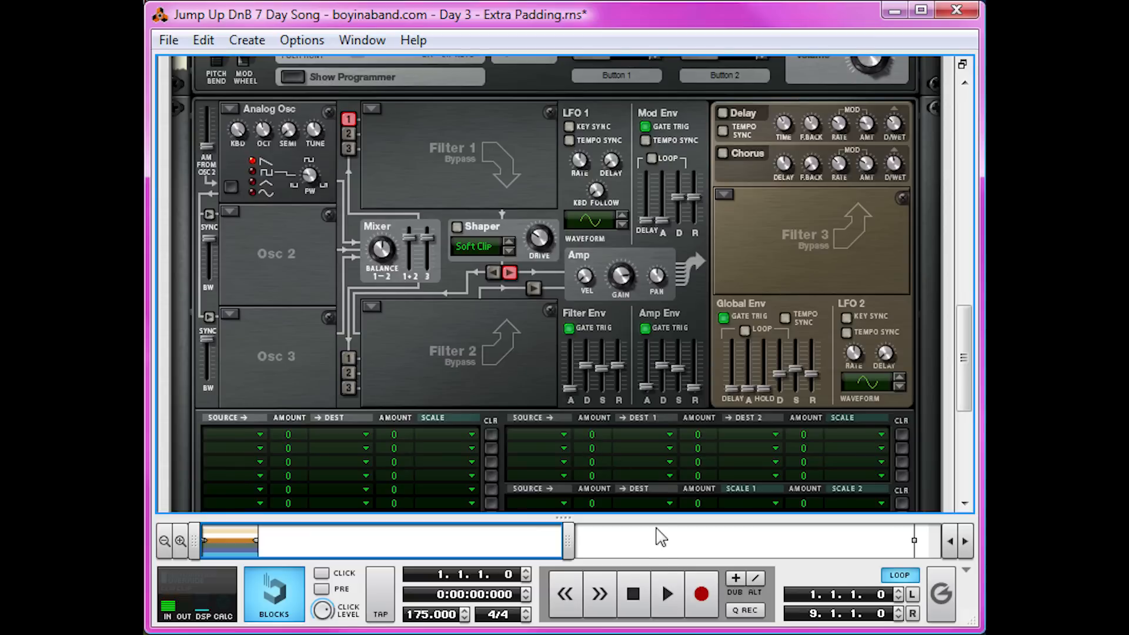
click(665, 592)
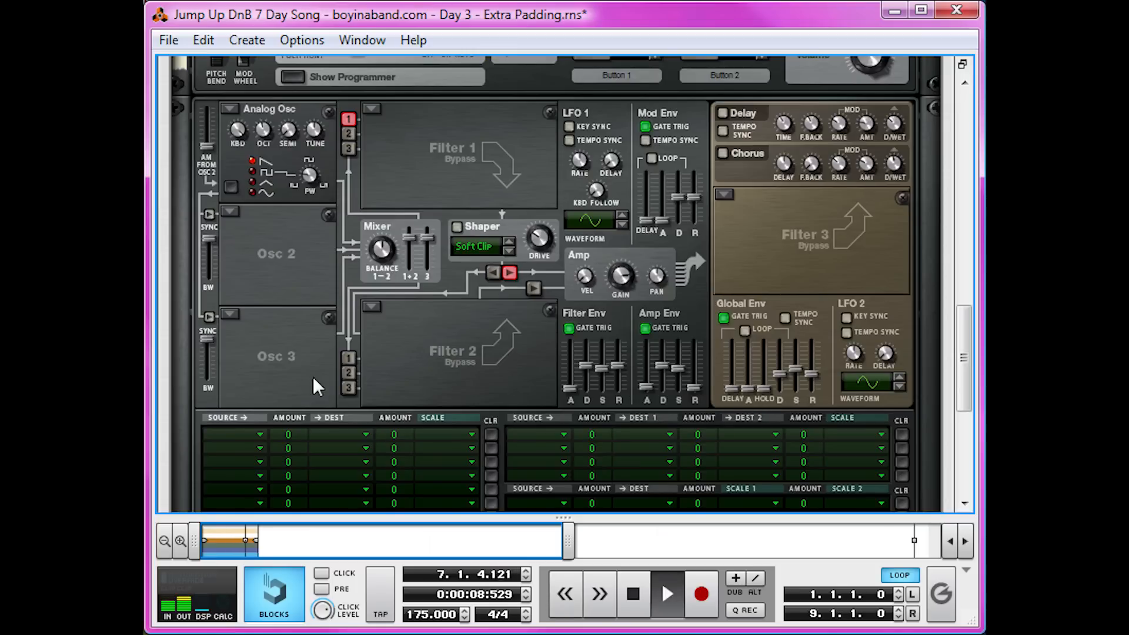
key(space)
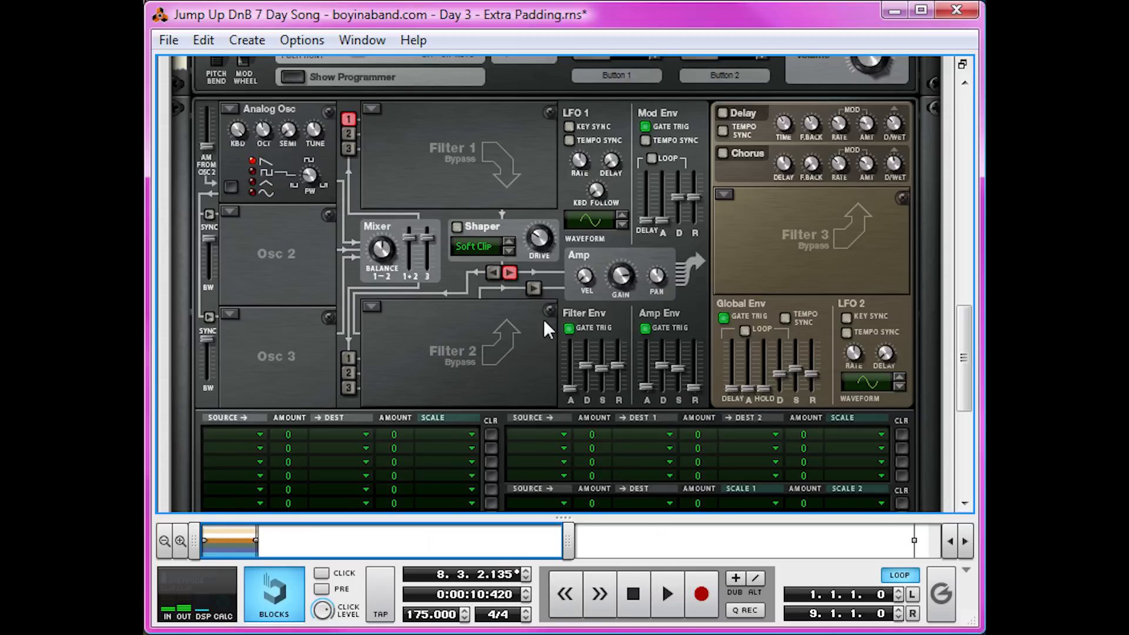
Load a Multi Oscillator into Thor's Osc 2 slot.
click(224, 212)
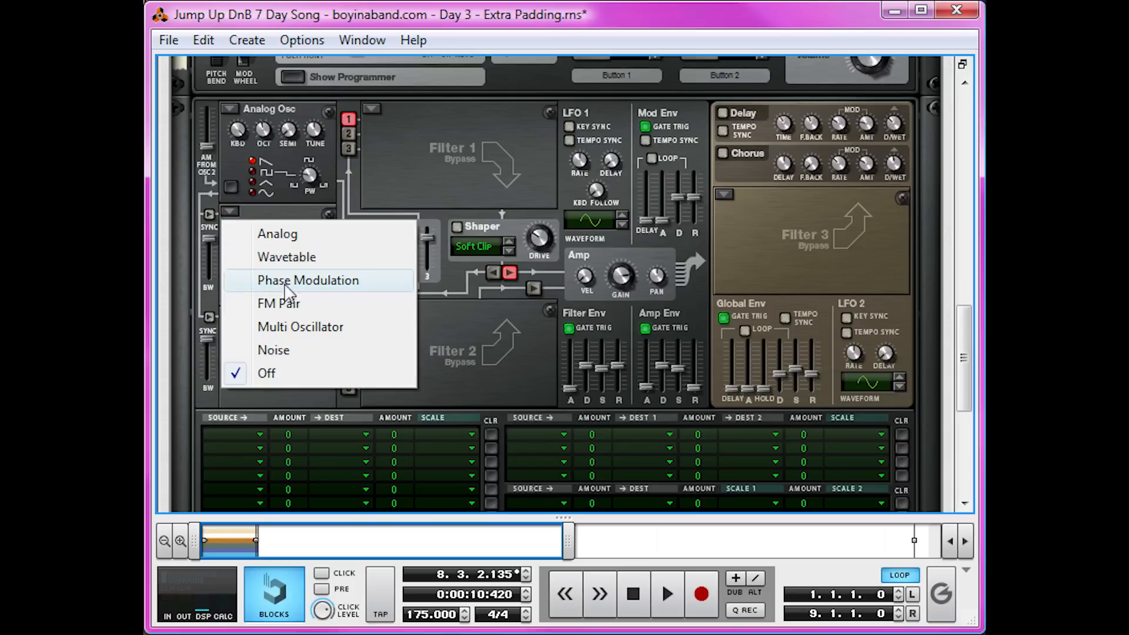
click(314, 327)
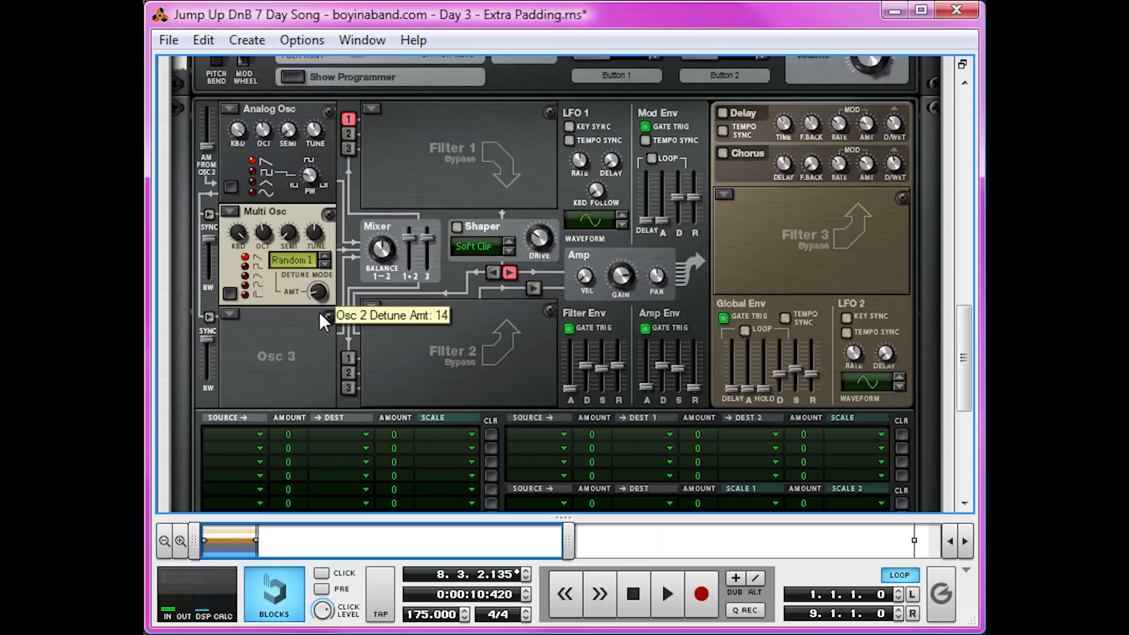
Route Osc 2 into Filter 1 and slightly adjust its detune amount.
click(350, 133)
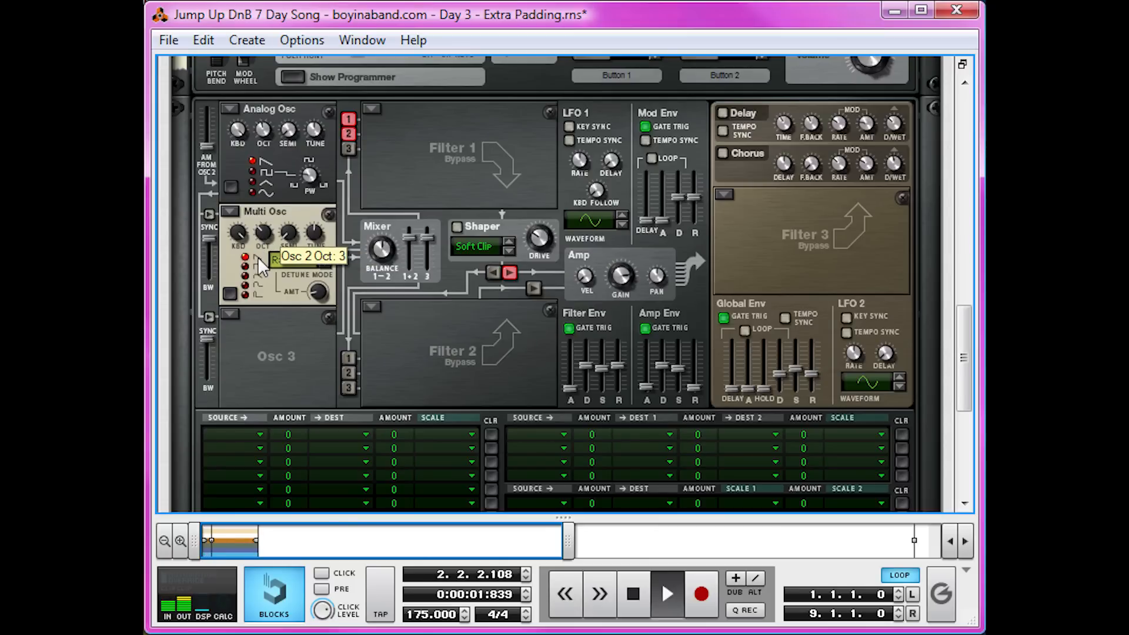
drag(322, 291, 322, 293)
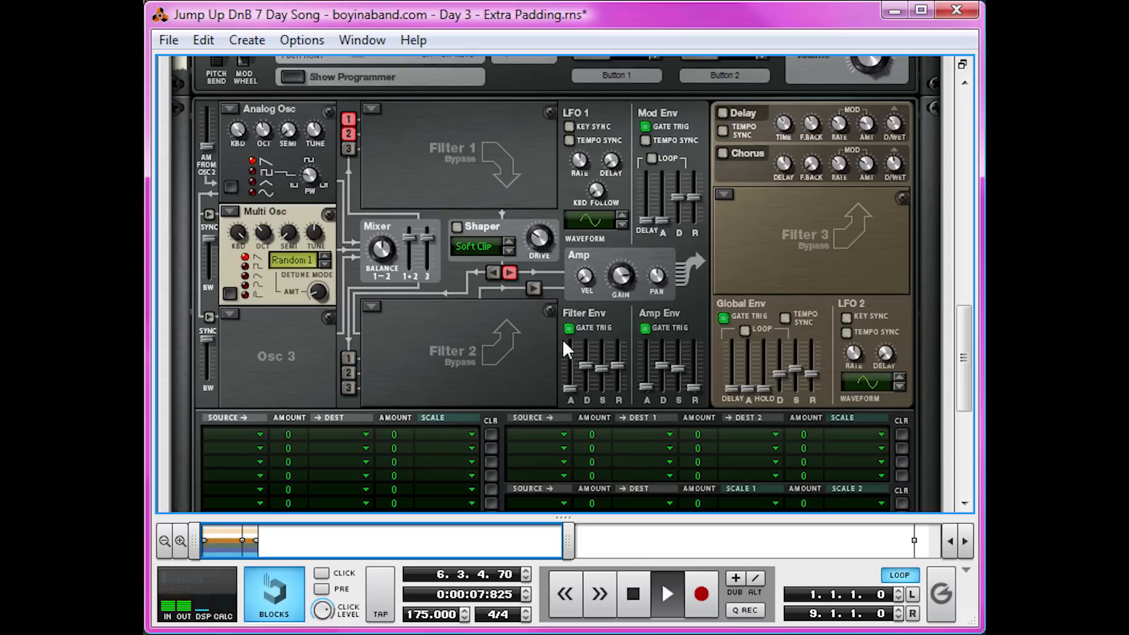
key(space)
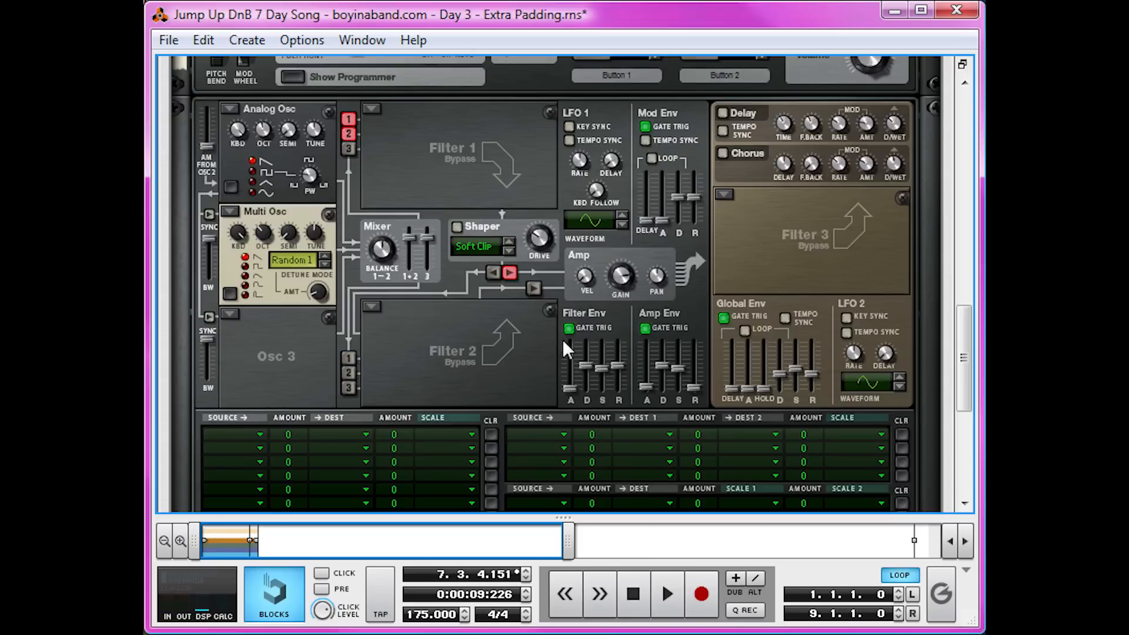
Load a Wavetable Oscillator into Osc 3 and raise its octave and wavetable position knobs.
click(227, 321)
click(293, 356)
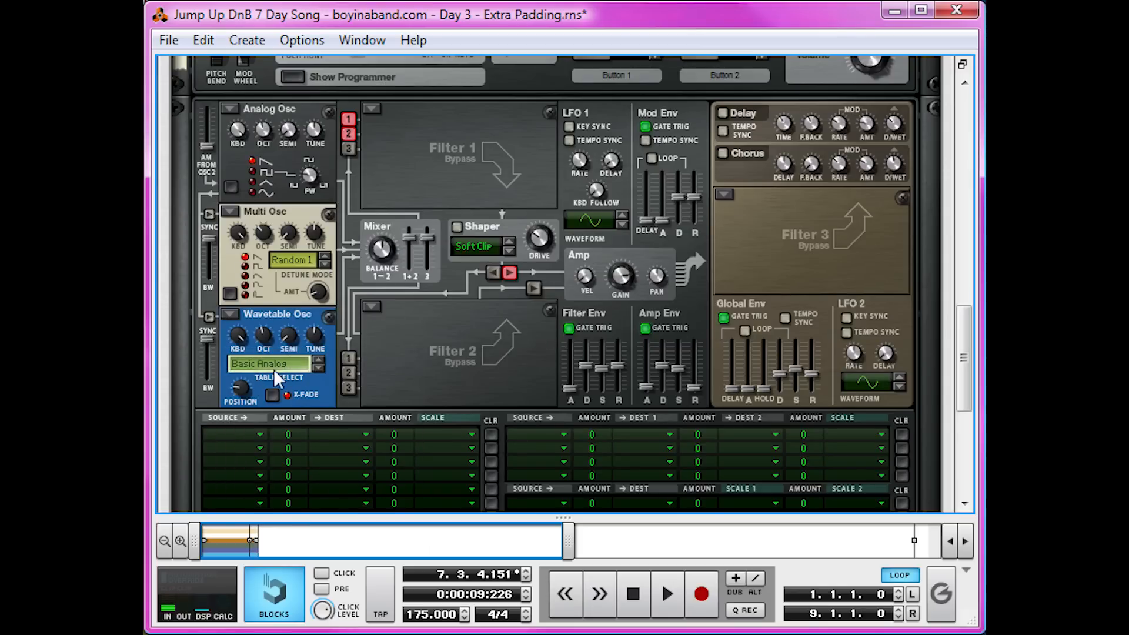
drag(259, 334, 262, 316)
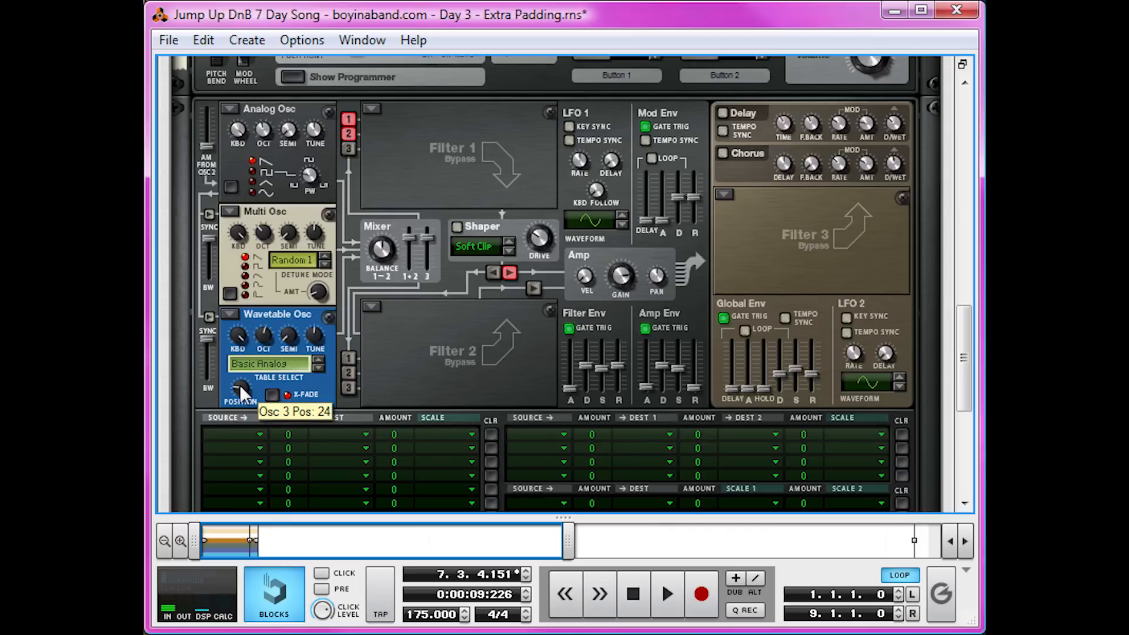
mouse_move(238, 383)
mouse_down()
mouse_move(248, 346)
mouse_move(238, 362)
mouse_up()
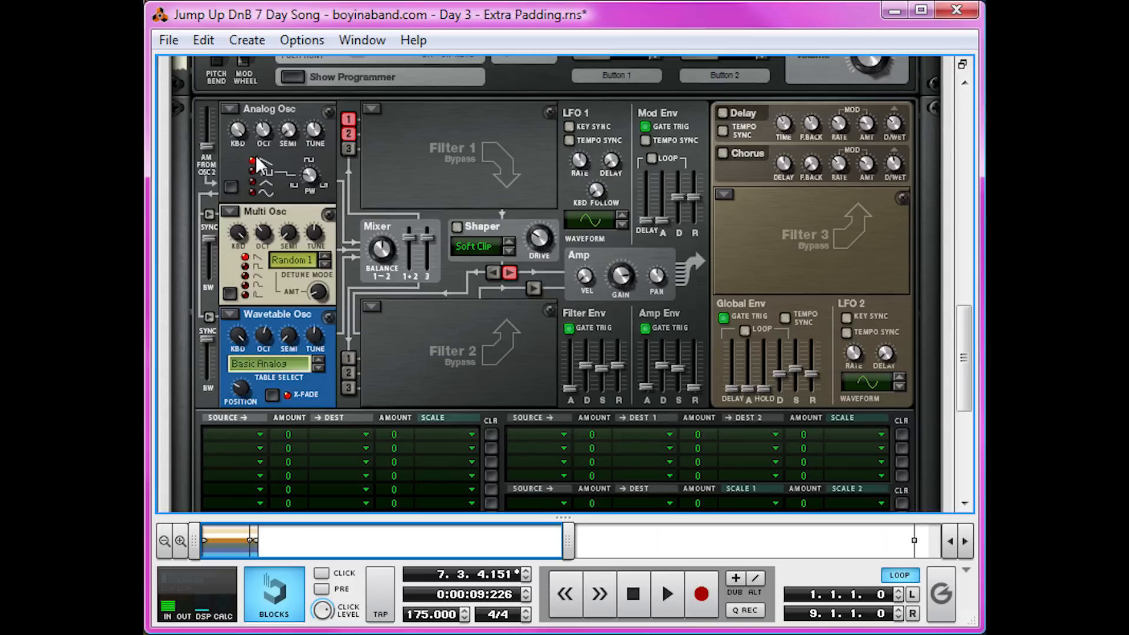
Start playback and route Osc 3 into Filter 1.
key(space)
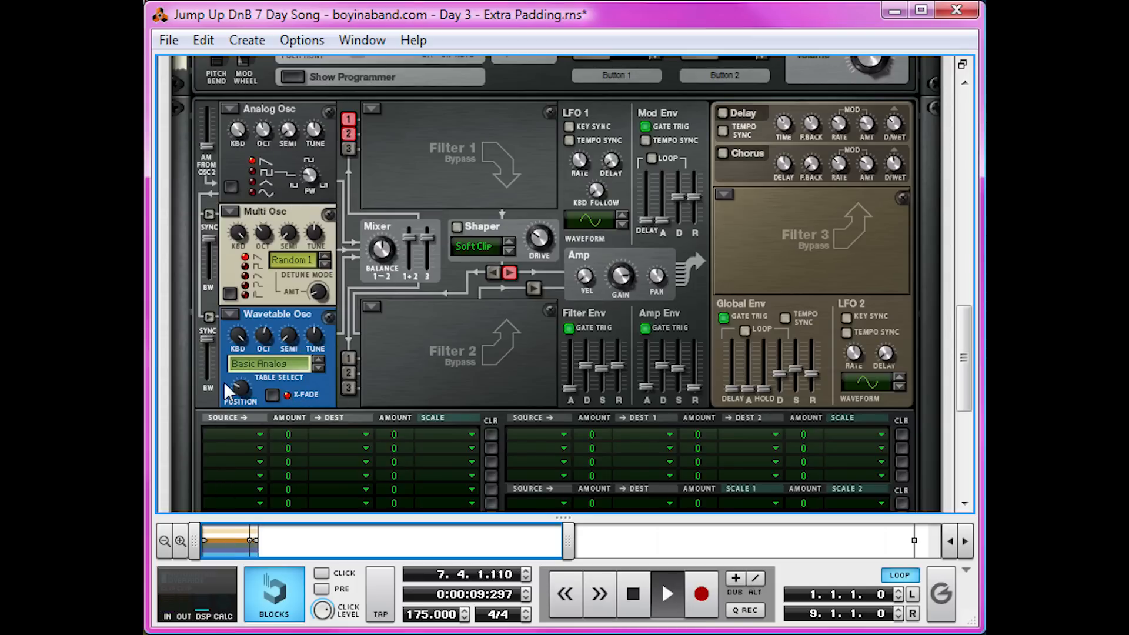
click(348, 147)
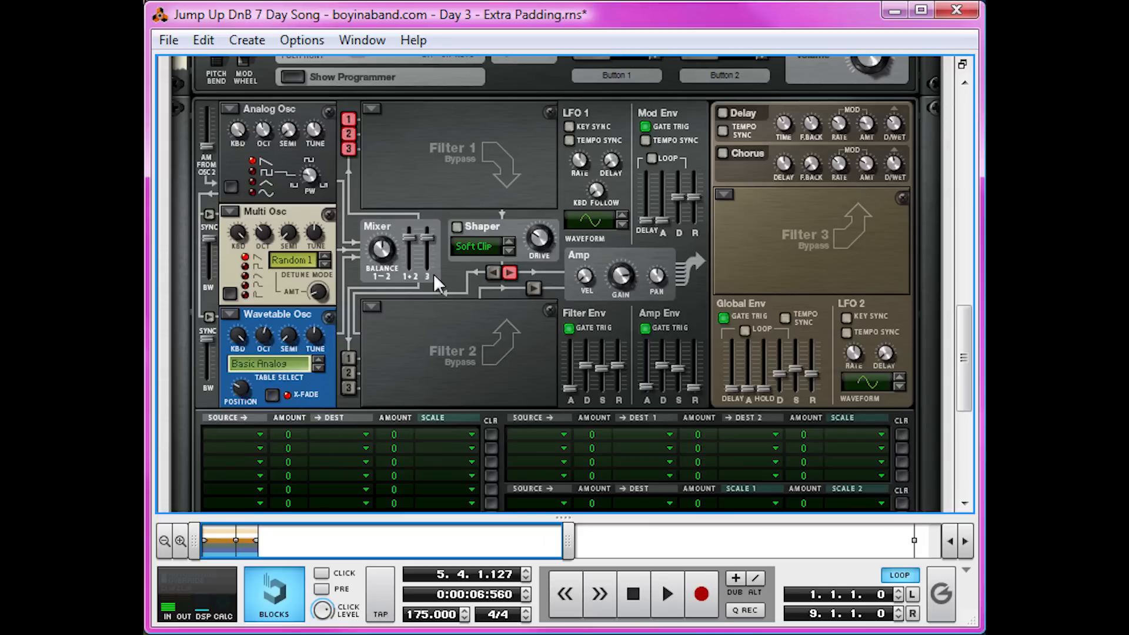
Raise the Amp Env sustain slider while auditioning the pad.
drag(679, 368, 676, 239)
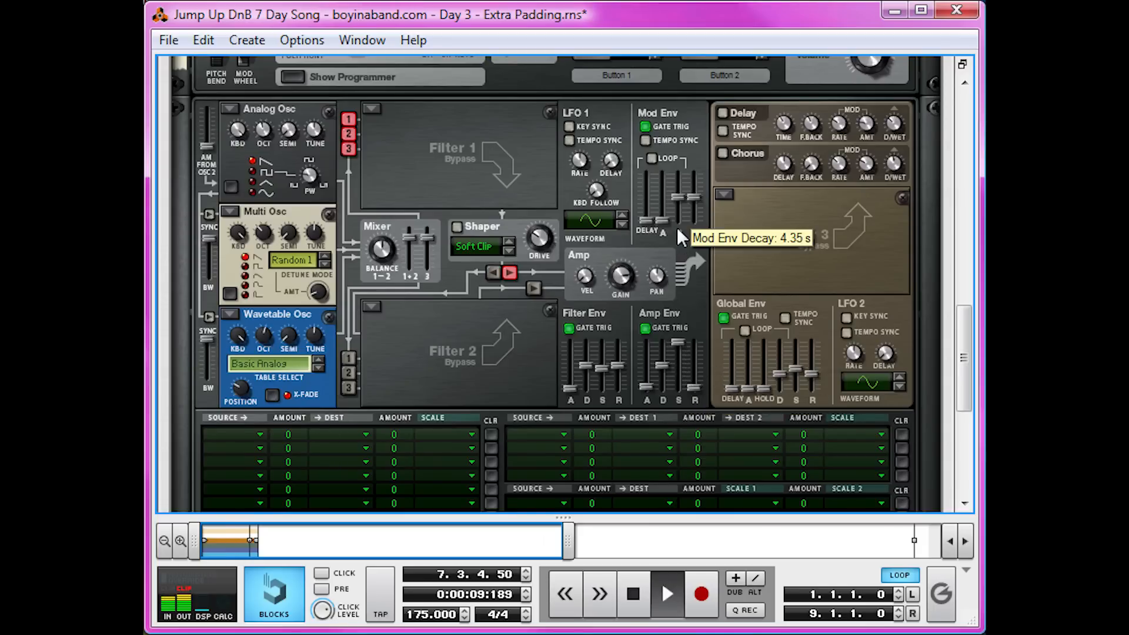
key(space)
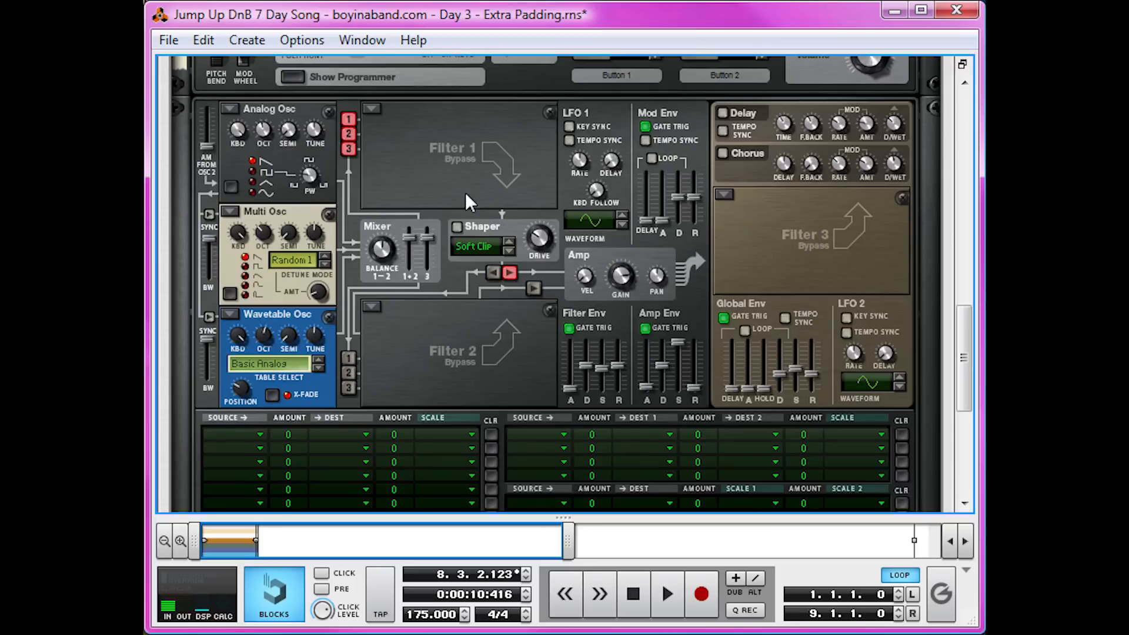
Enable the Shaper and switch its mode to Hard Clip while auditioning.
key(space)
click(457, 228)
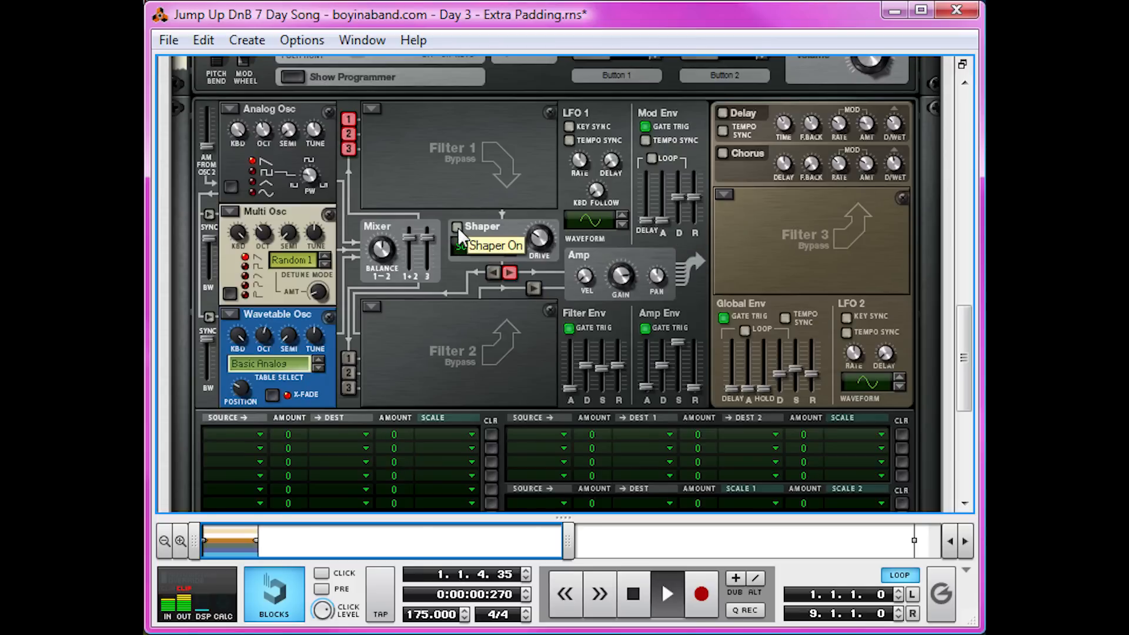
click(510, 251)
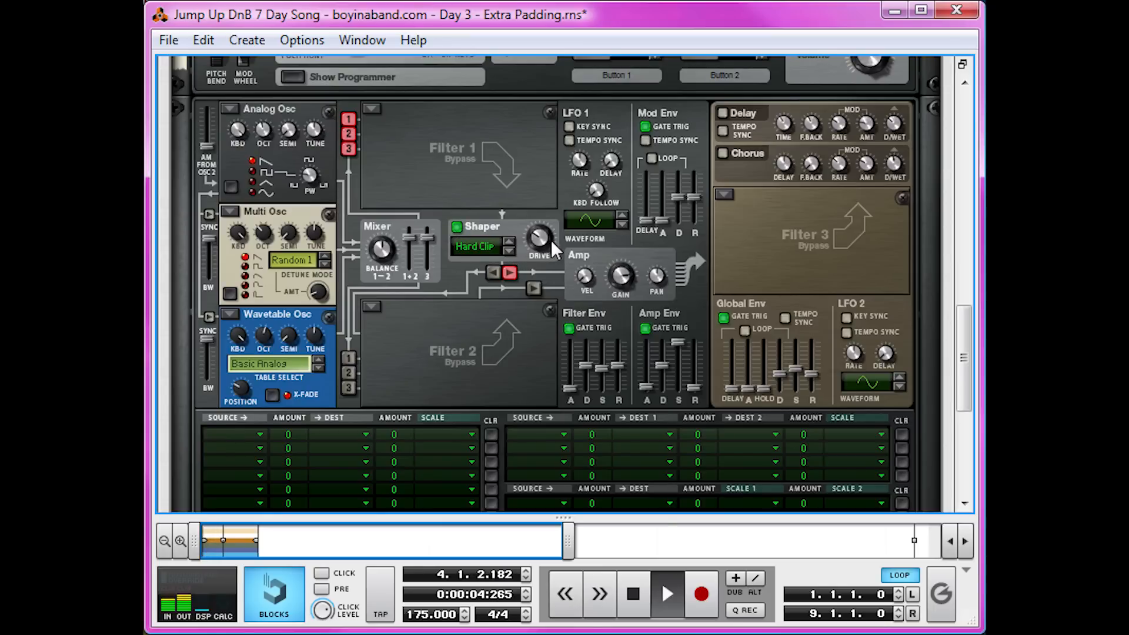
key(space)
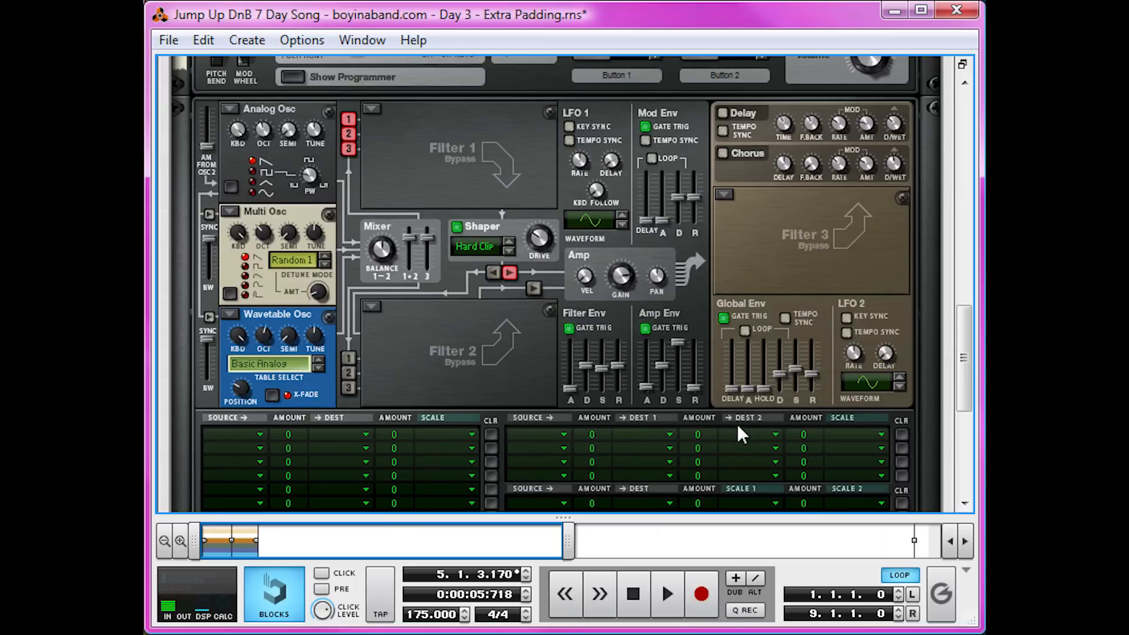
Add an MClass Equalizer below Thor inside the combinator.
scroll(777, 345, down, 5)
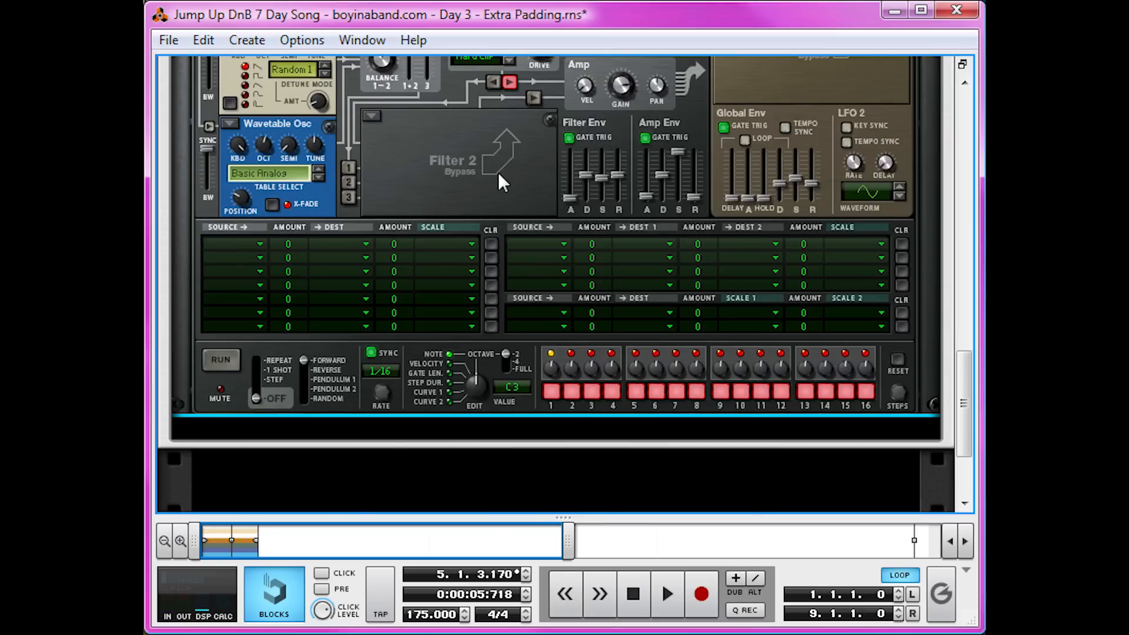
right_click(498, 173)
mouse_move(720, 368)
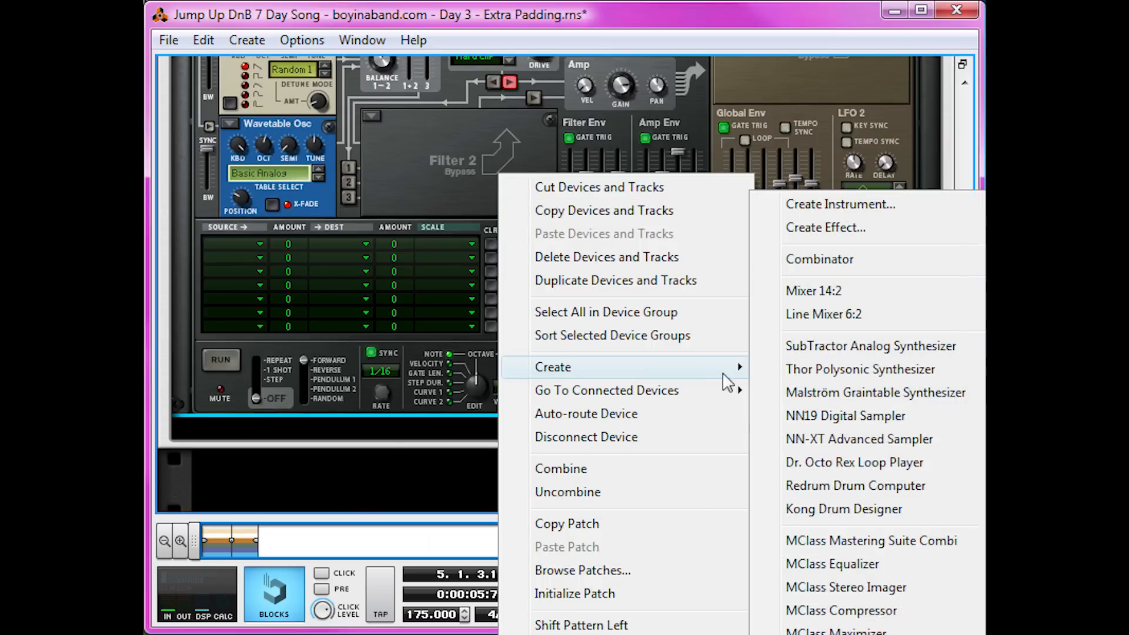
click(862, 564)
drag(747, 402, 736, 629)
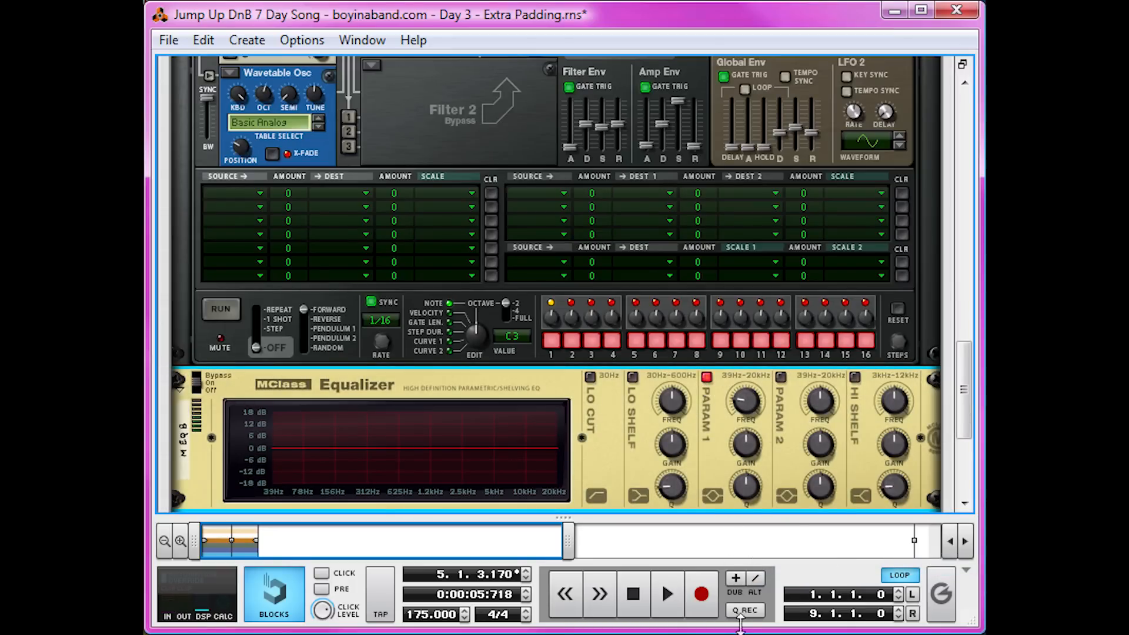
Cut the equalizer's Parametric 1 band gain to -13.7 dB and widen its Q.
drag(748, 449, 739, 481)
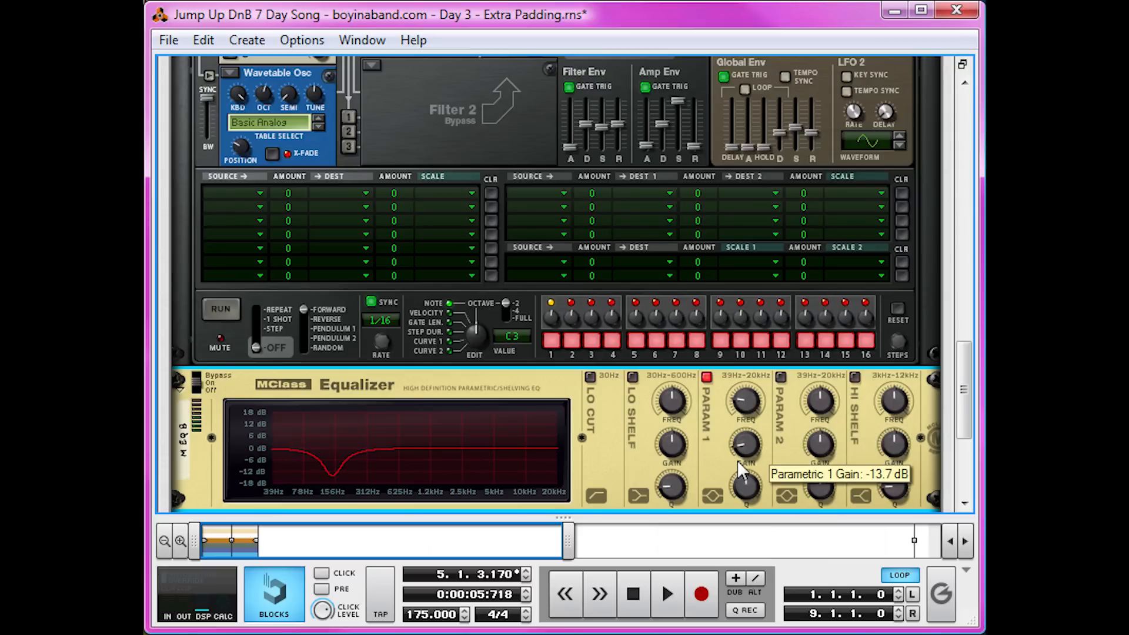
drag(746, 490, 743, 499)
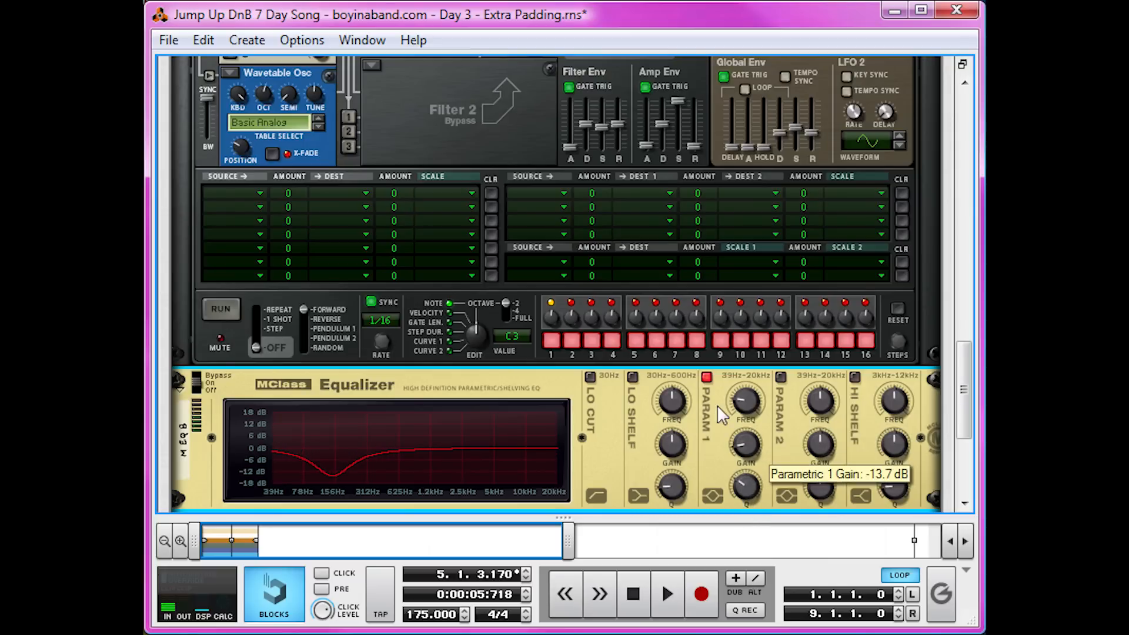
Toggle the equalizer's Parametric 1 band off and on while playing the song to compare the pad.
click(704, 380)
key(space)
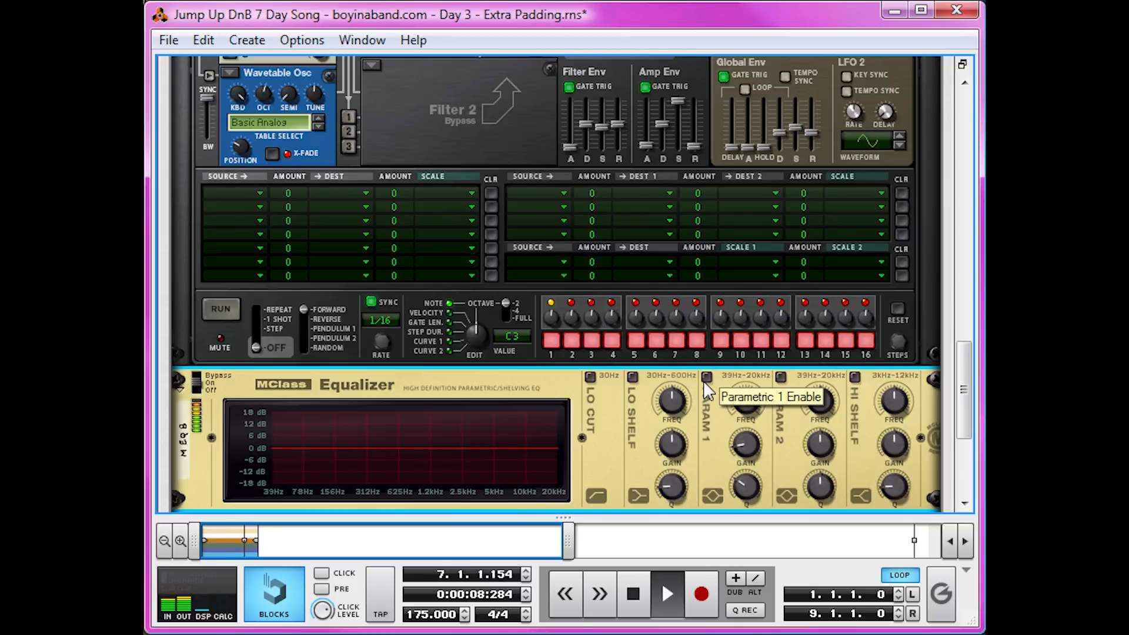
click(703, 380)
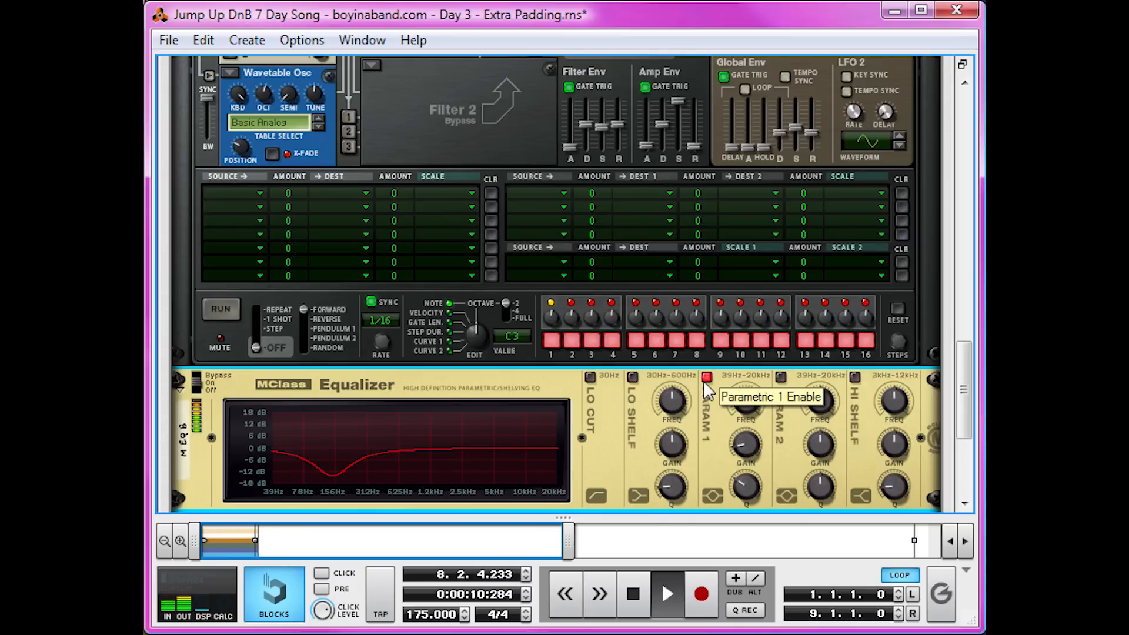
click(703, 379)
click(703, 380)
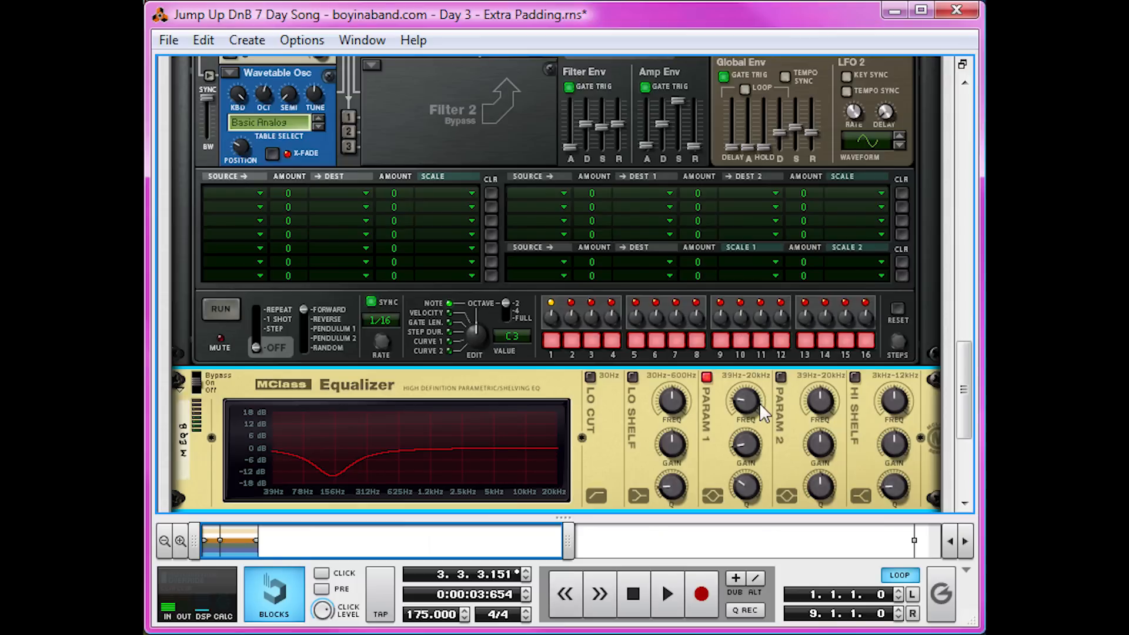
Create a second Thor synthesizer below the equalizer inside the combinator.
scroll(755, 407, down, 3)
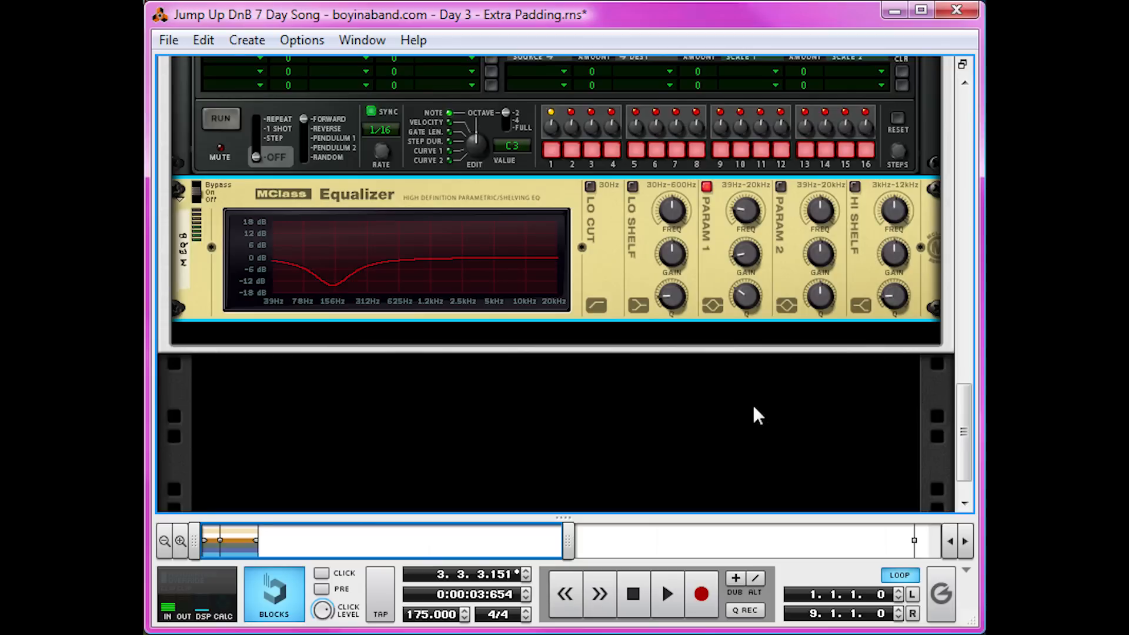
right_click(754, 327)
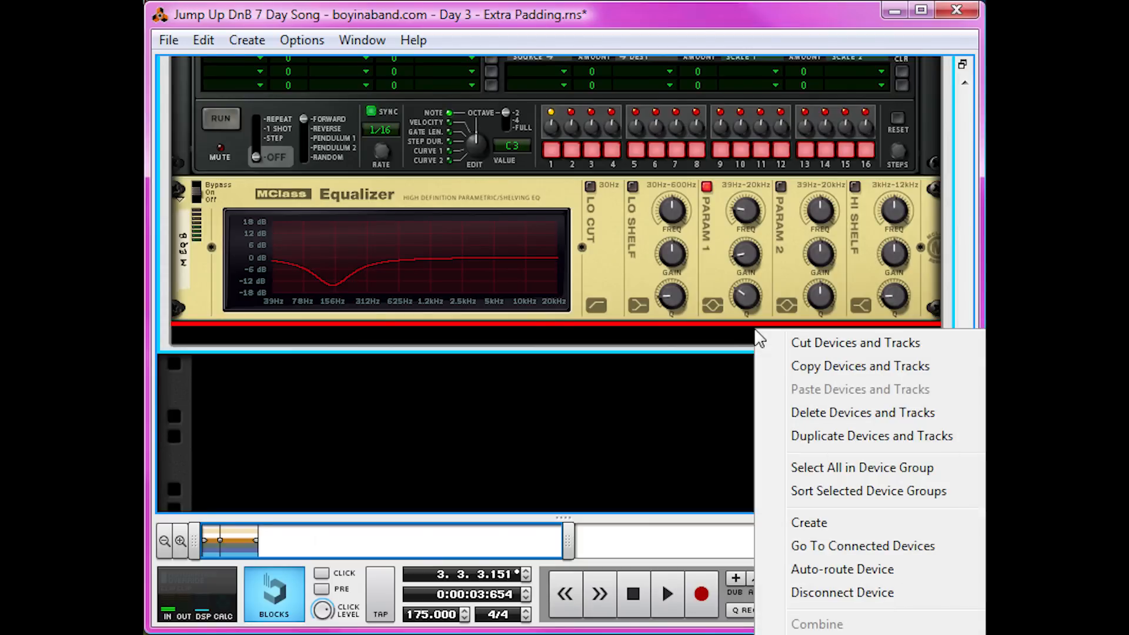
click(1059, 523)
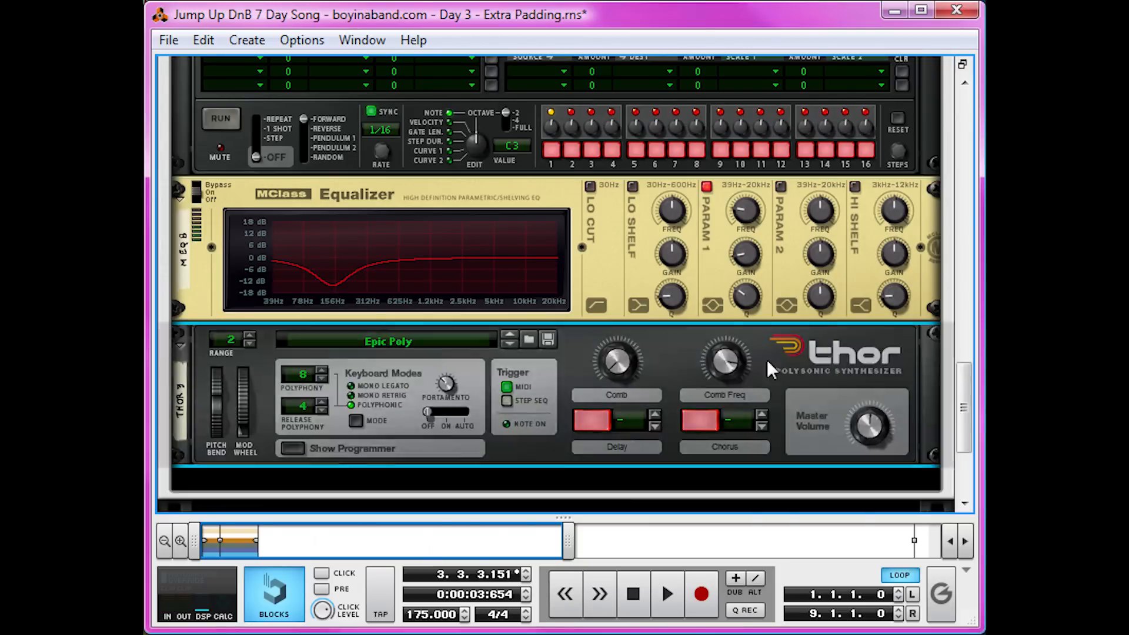
Initialize the new Thor's patch and open its programmer.
right_click(687, 355)
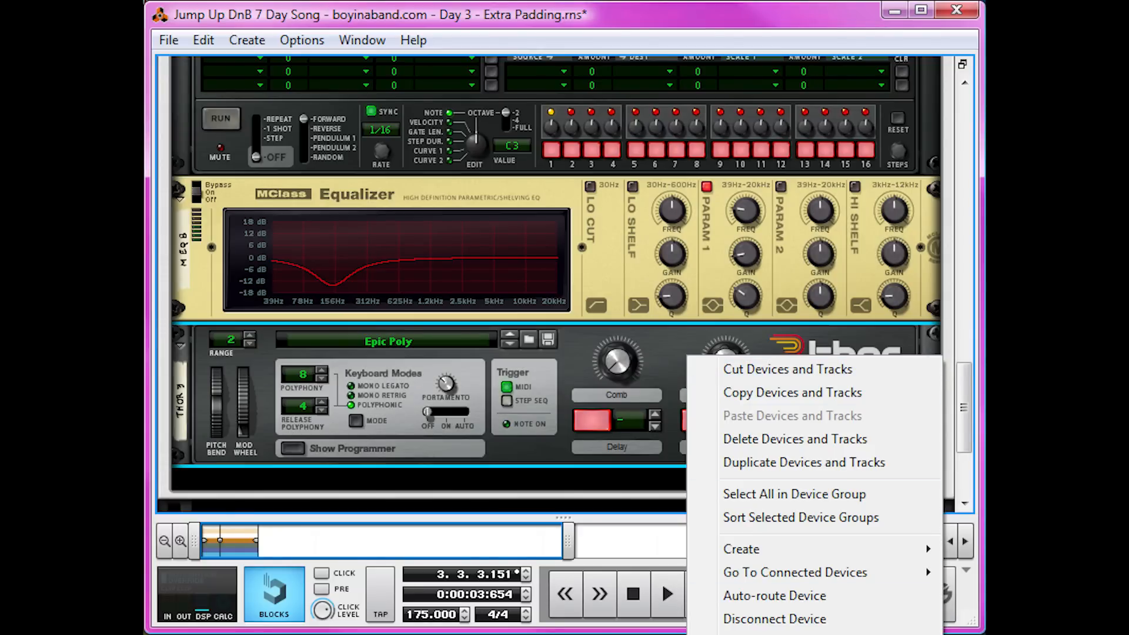
click(758, 634)
click(294, 448)
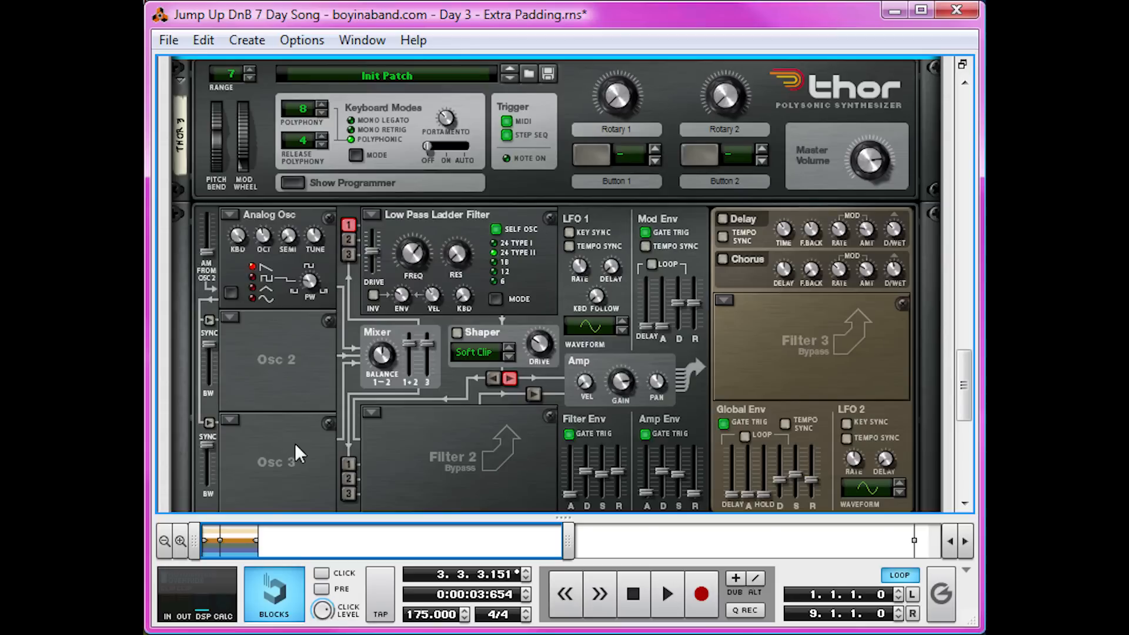
Switch Osc 2 and Osc 3 of the new Thor to Multi Oscillator.
click(230, 318)
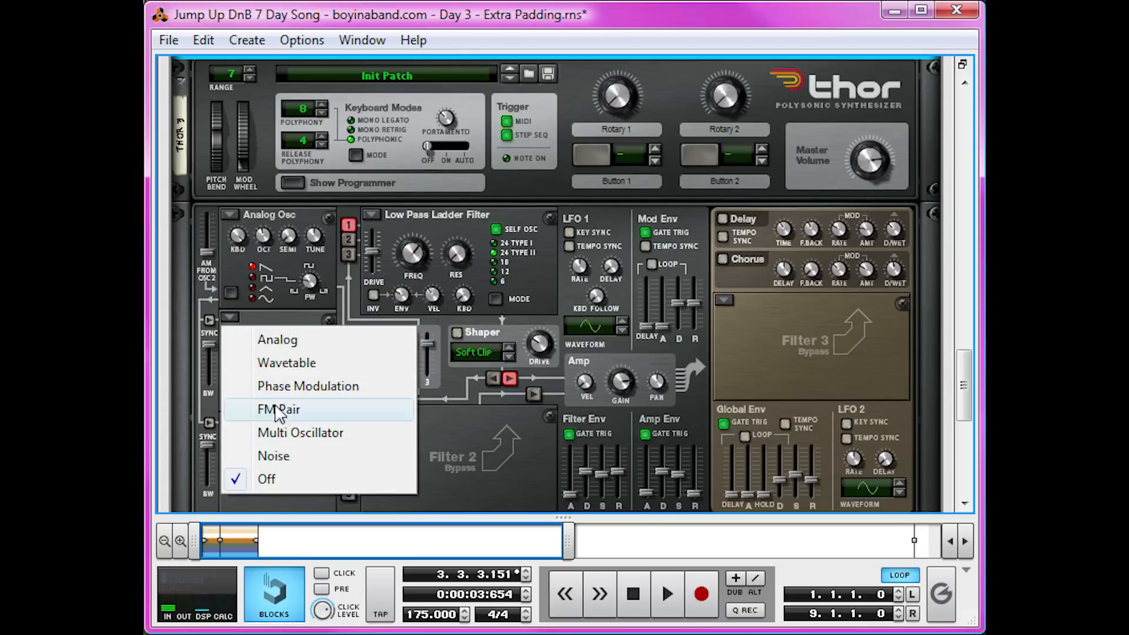
click(277, 430)
click(229, 421)
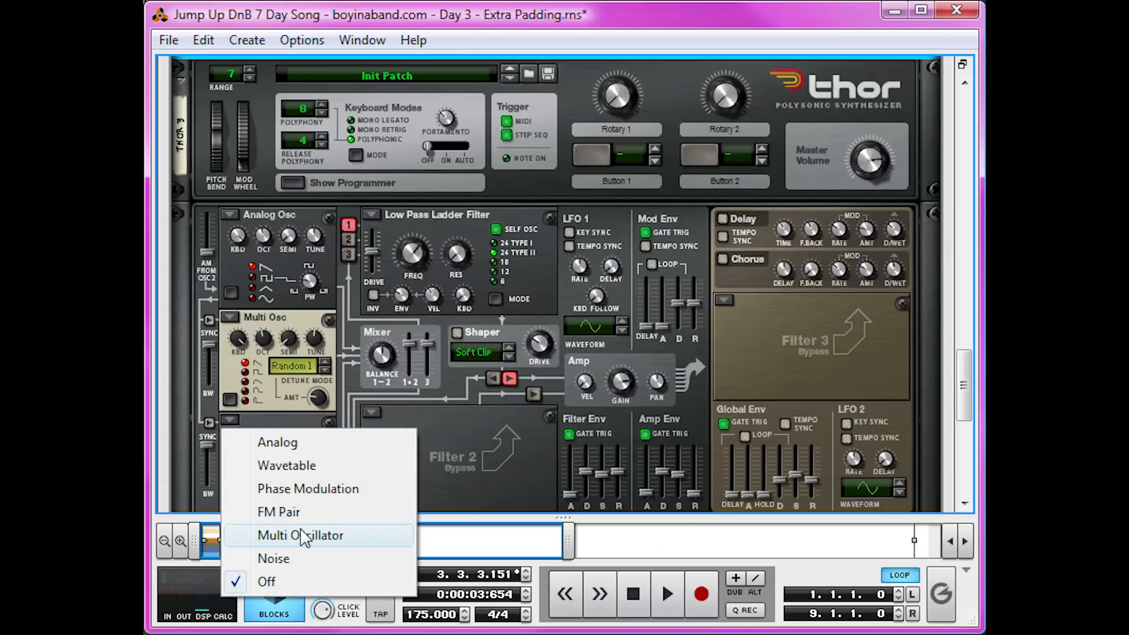
click(301, 535)
Route Osc 2 and Osc 3 into Filter 1 and raise the Amp Env sustain.
click(349, 239)
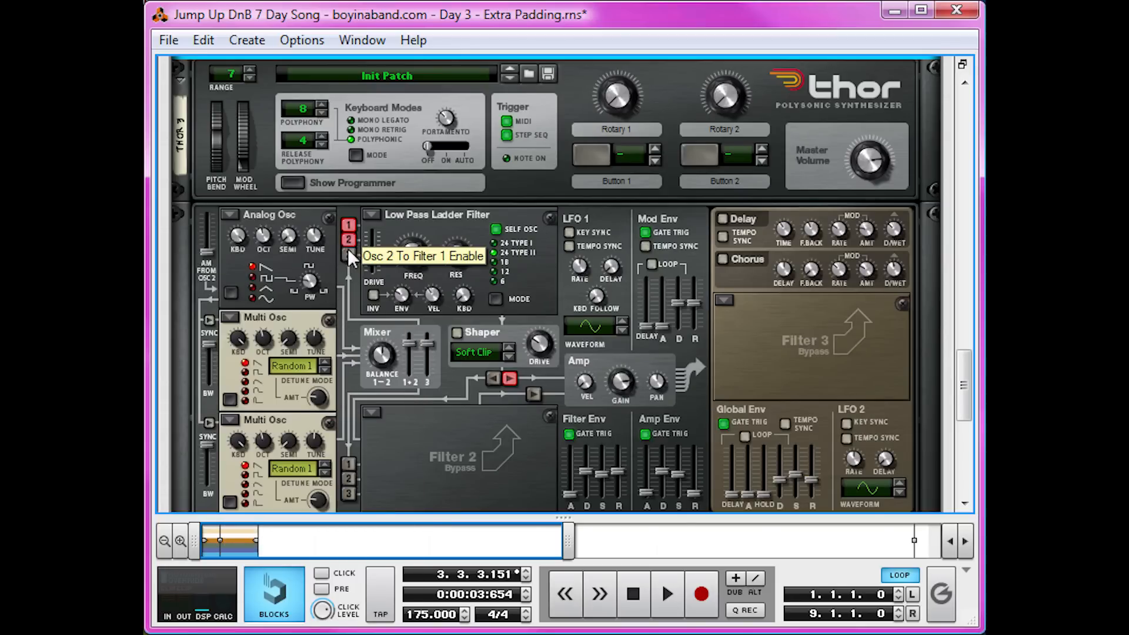
click(346, 255)
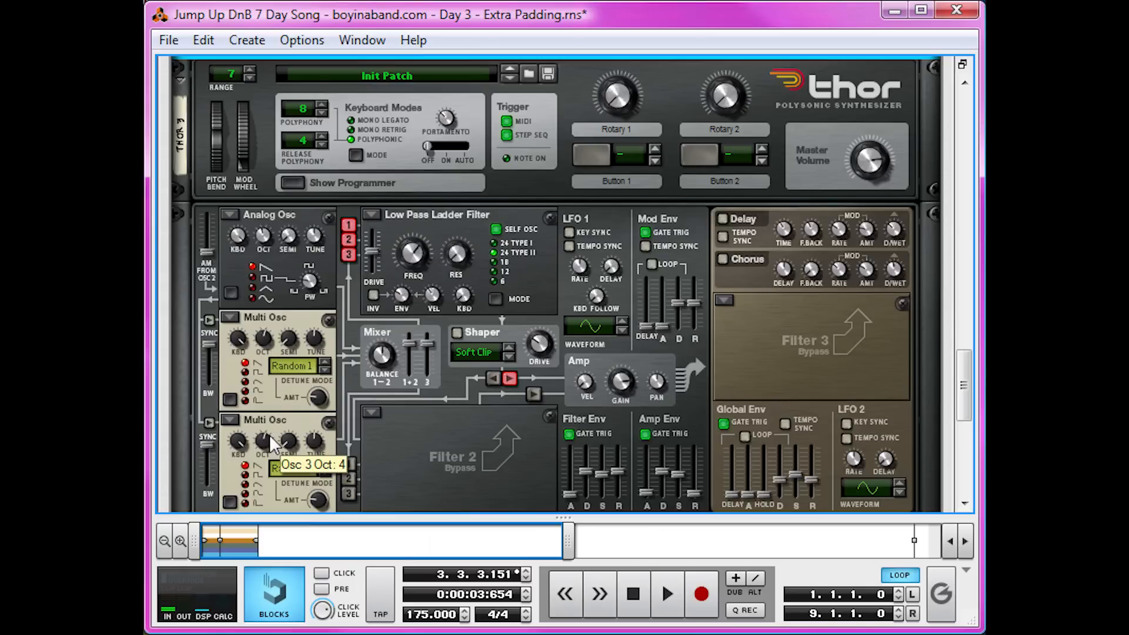
drag(677, 487, 665, 391)
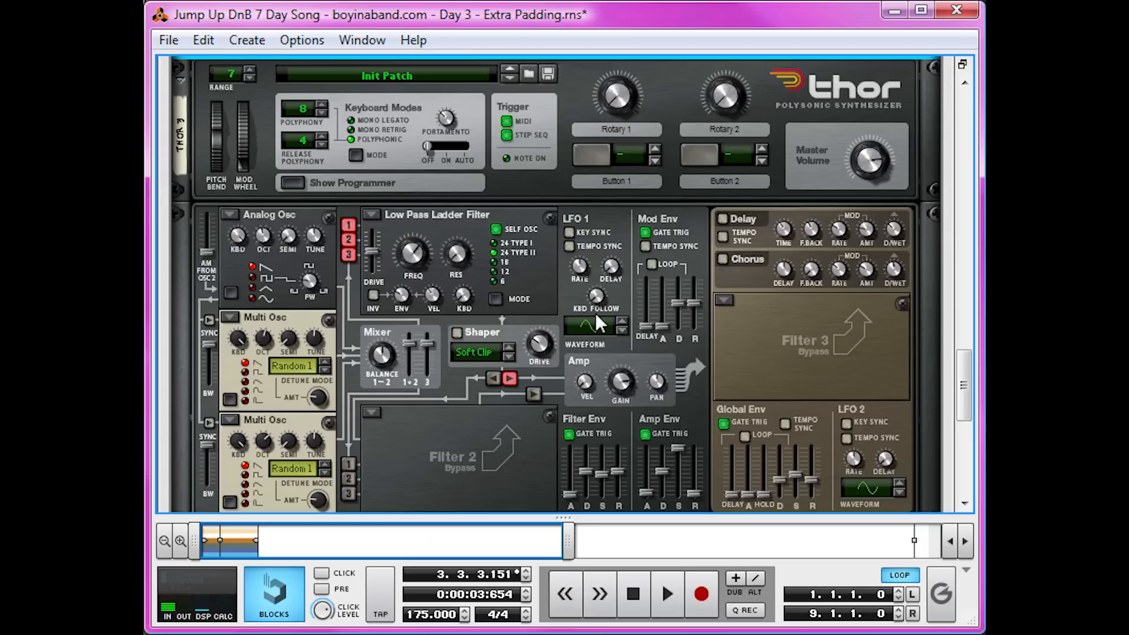
Switch Filter 1 to State Variable with a lower frequency and set Filter 3 to Low Pass Ladder.
click(387, 214)
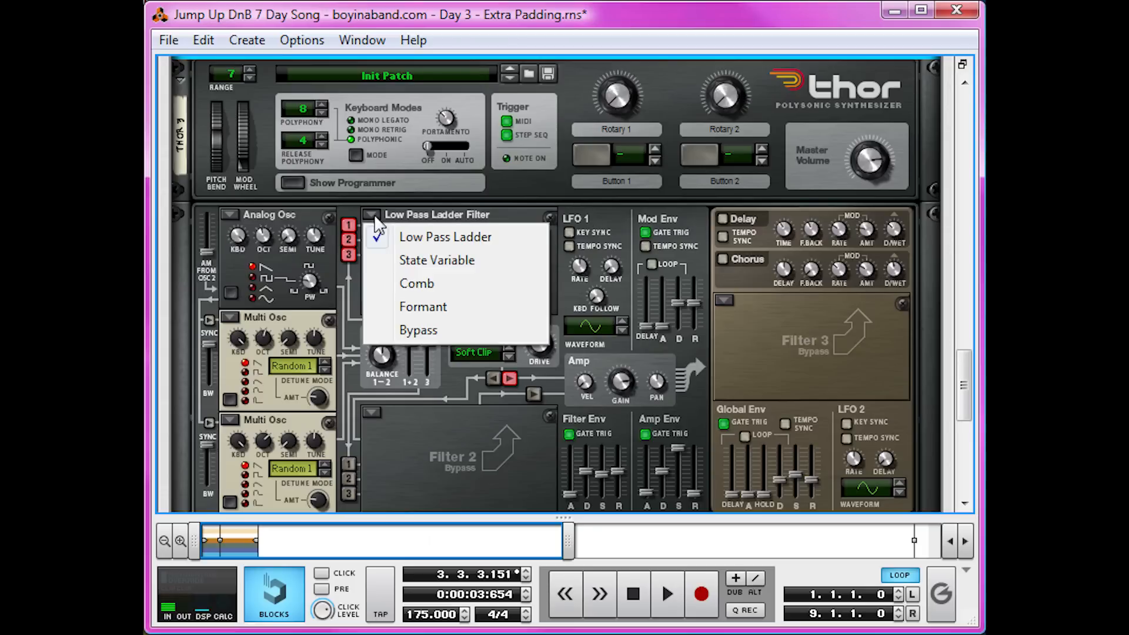
click(449, 262)
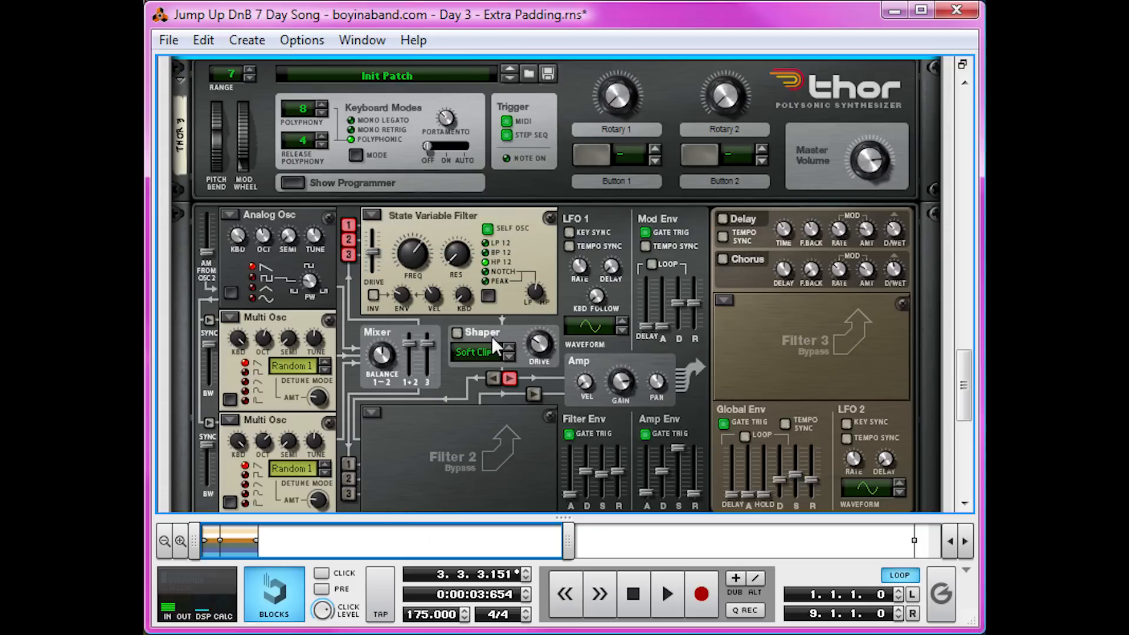
drag(411, 259, 411, 288)
click(722, 299)
click(758, 323)
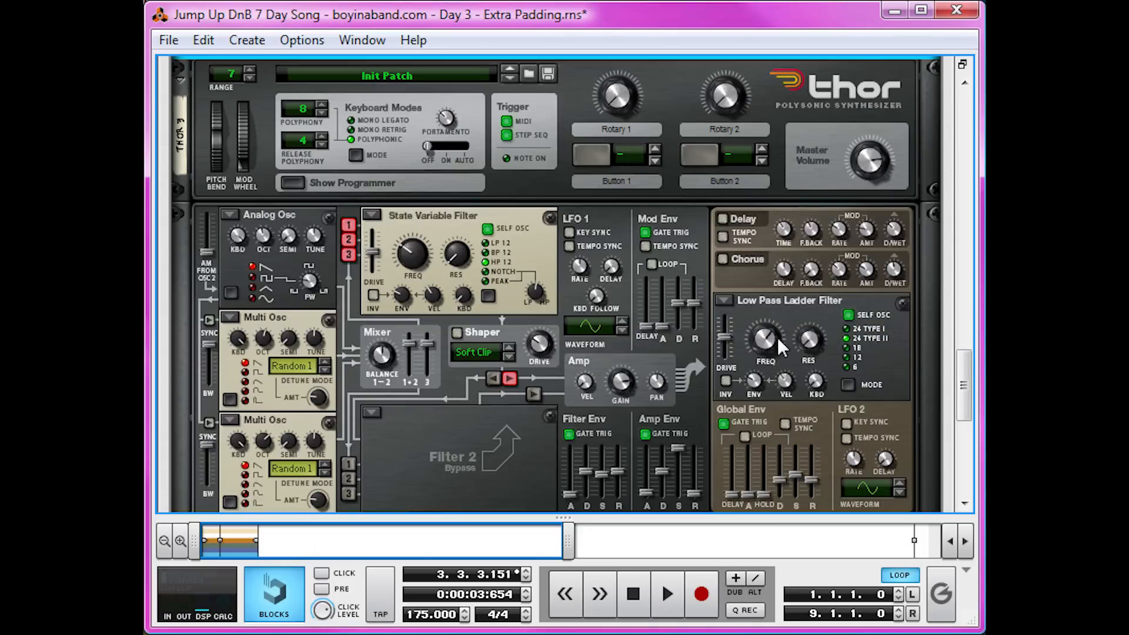
scroll(780, 340, up, 5)
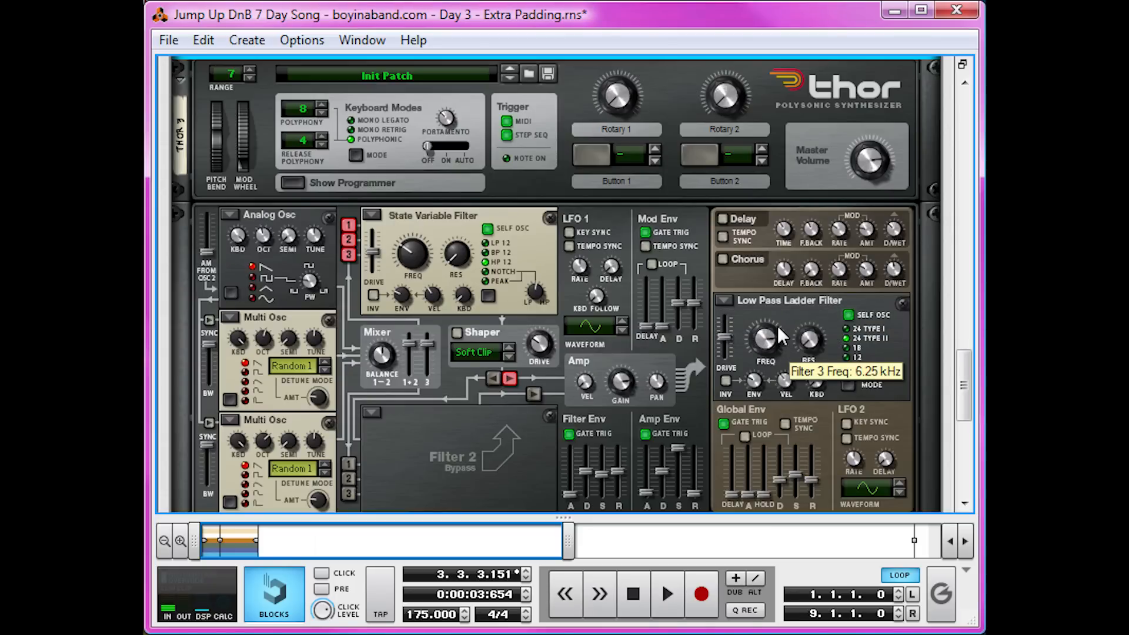
scroll(770, 338, up, 2)
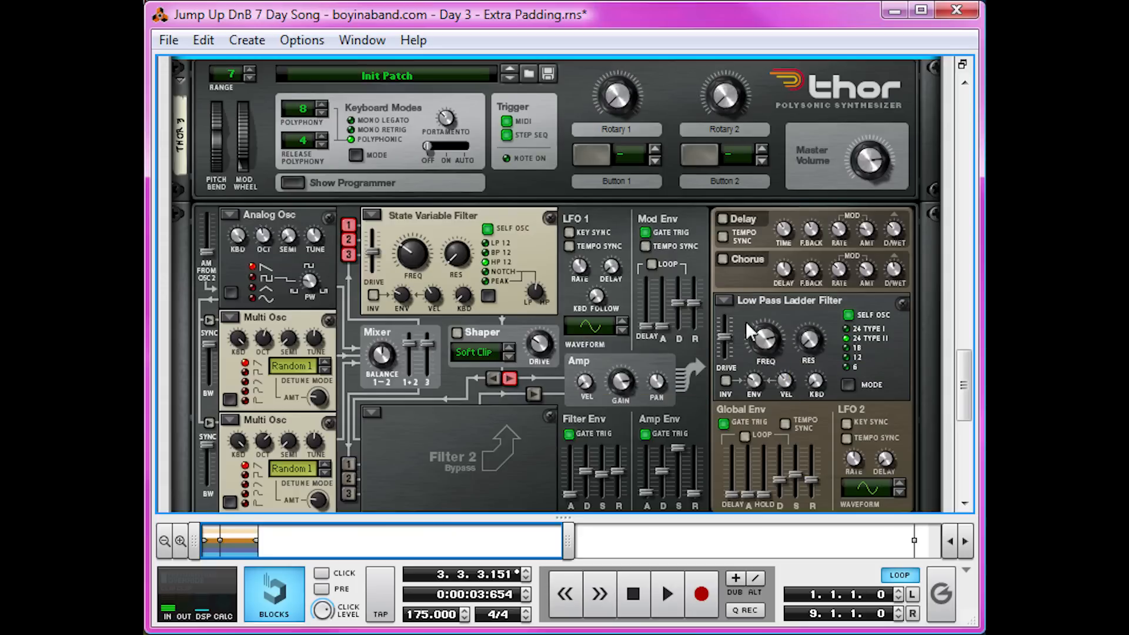
scroll(728, 299, up, 15)
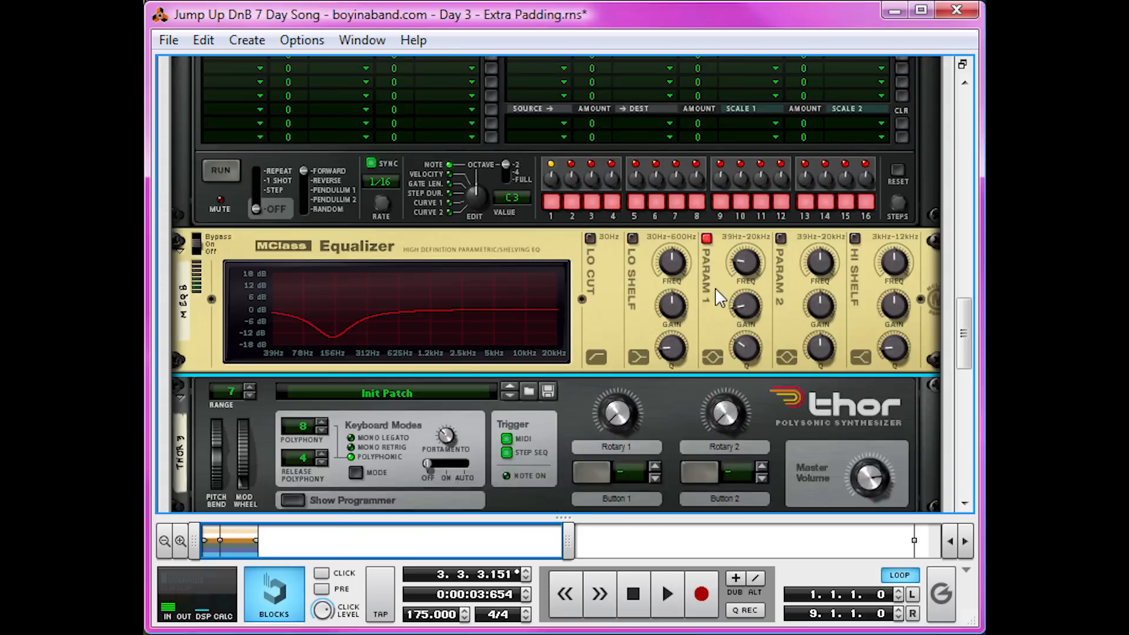
scroll(715, 288, down, 8)
key(space)
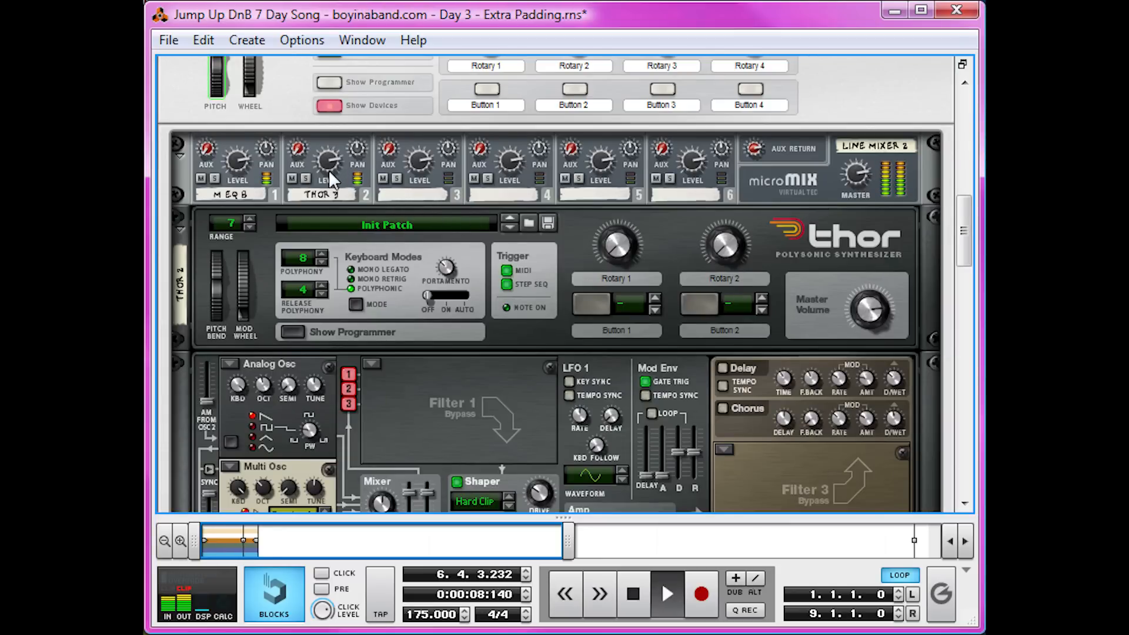
mouse_move(329, 170)
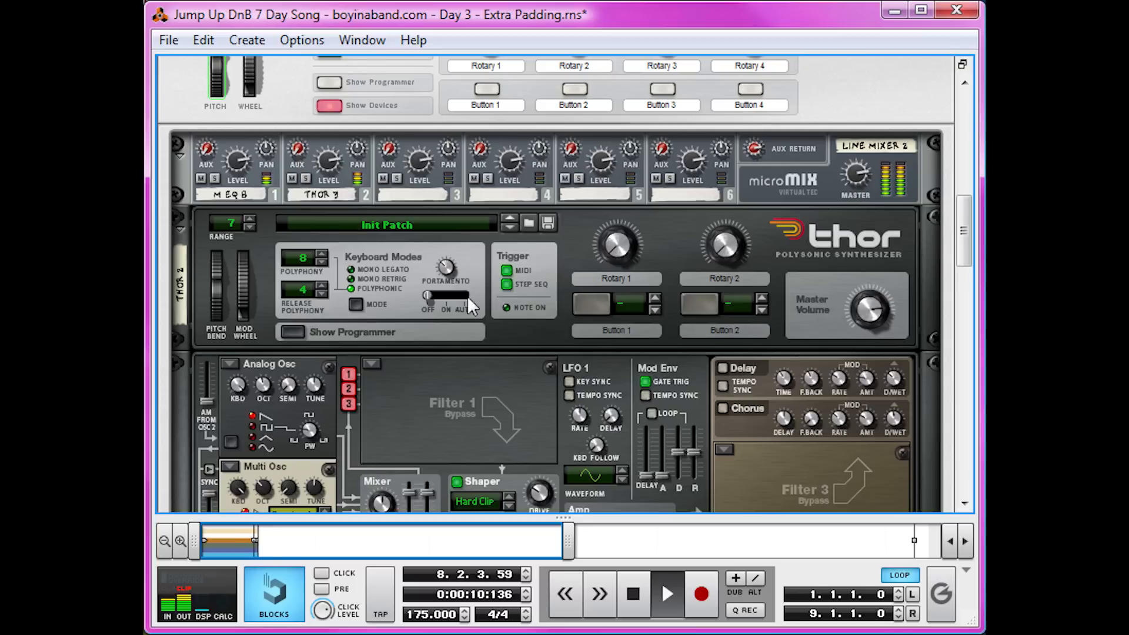
key(space)
key(space)
click(306, 178)
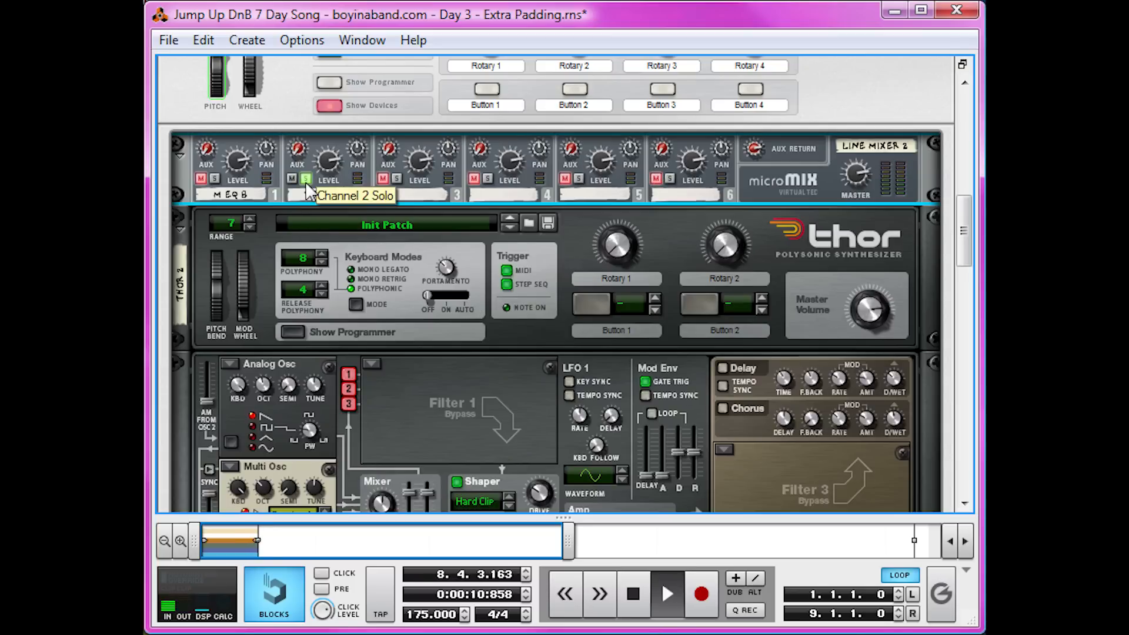
click(216, 179)
click(306, 179)
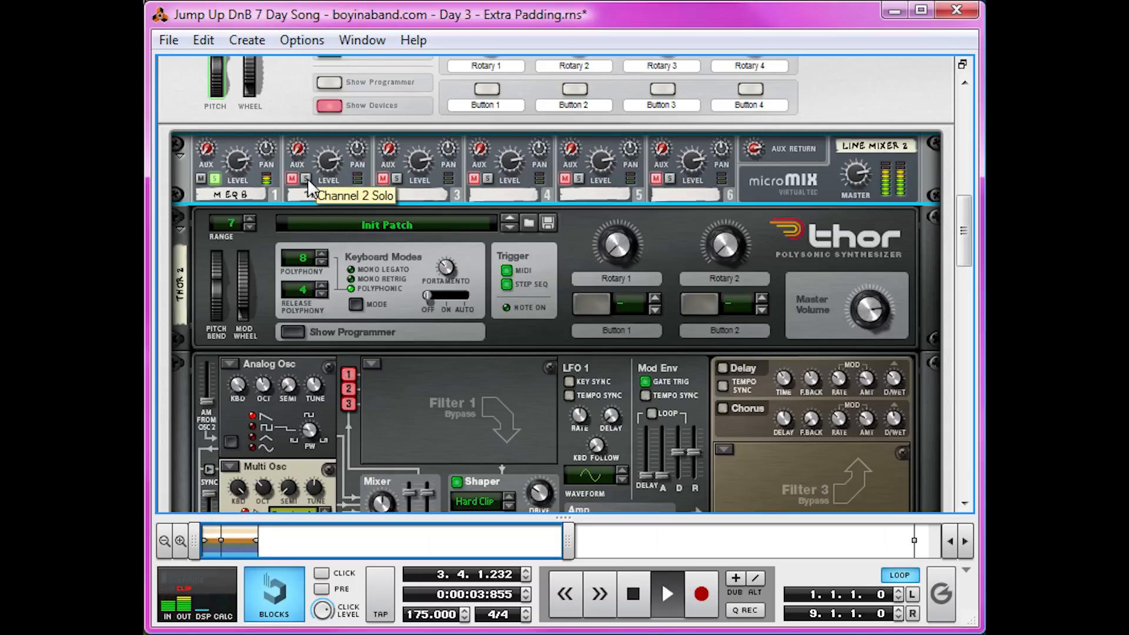
click(217, 178)
key(space)
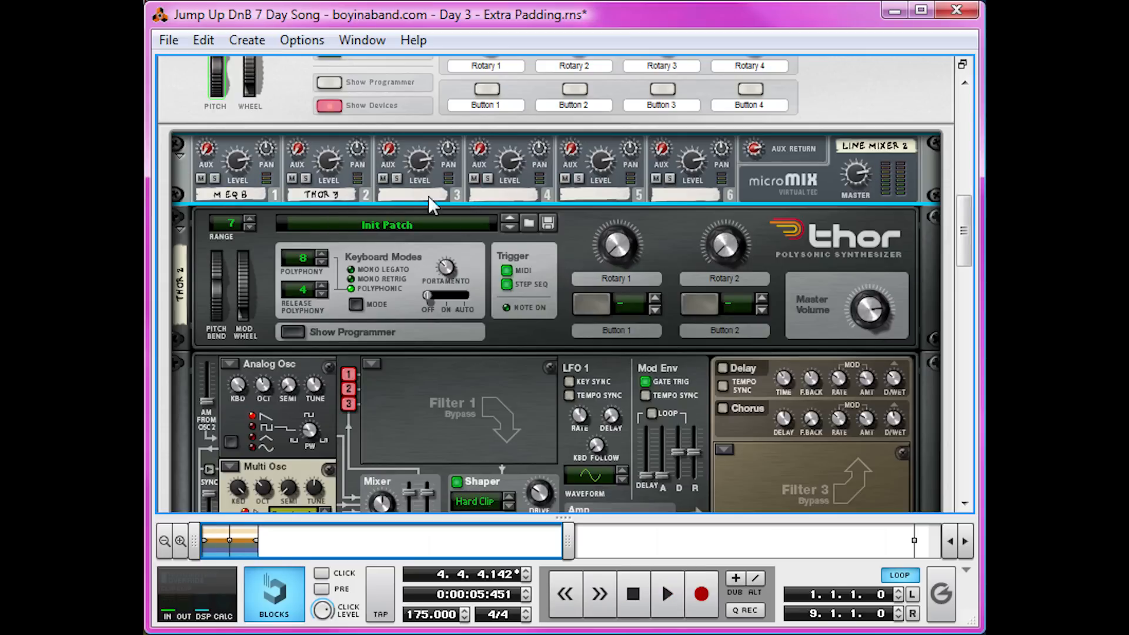
Create an RV7000 reverb on the combinator's line mixer and play the pad to hear it.
right_click(785, 194)
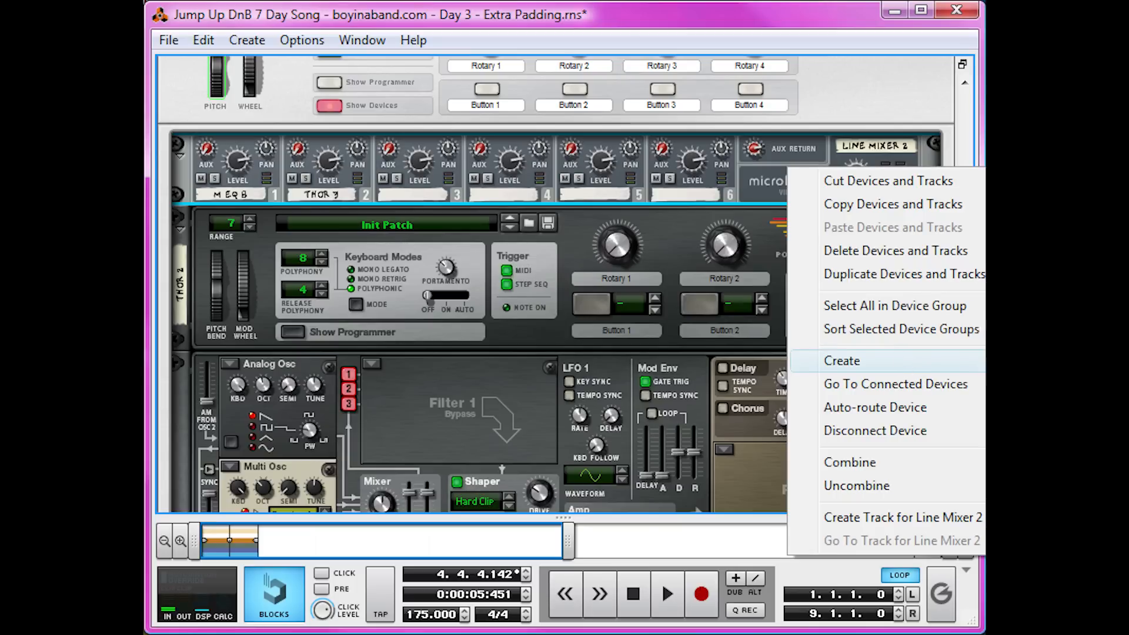
click(1040, 406)
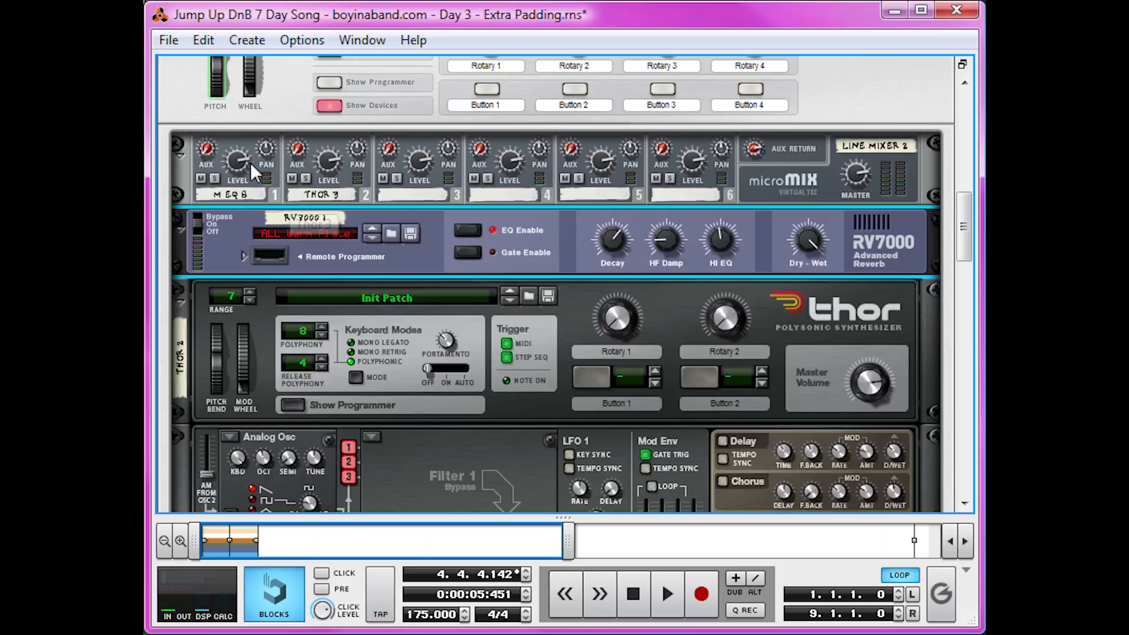
key(space)
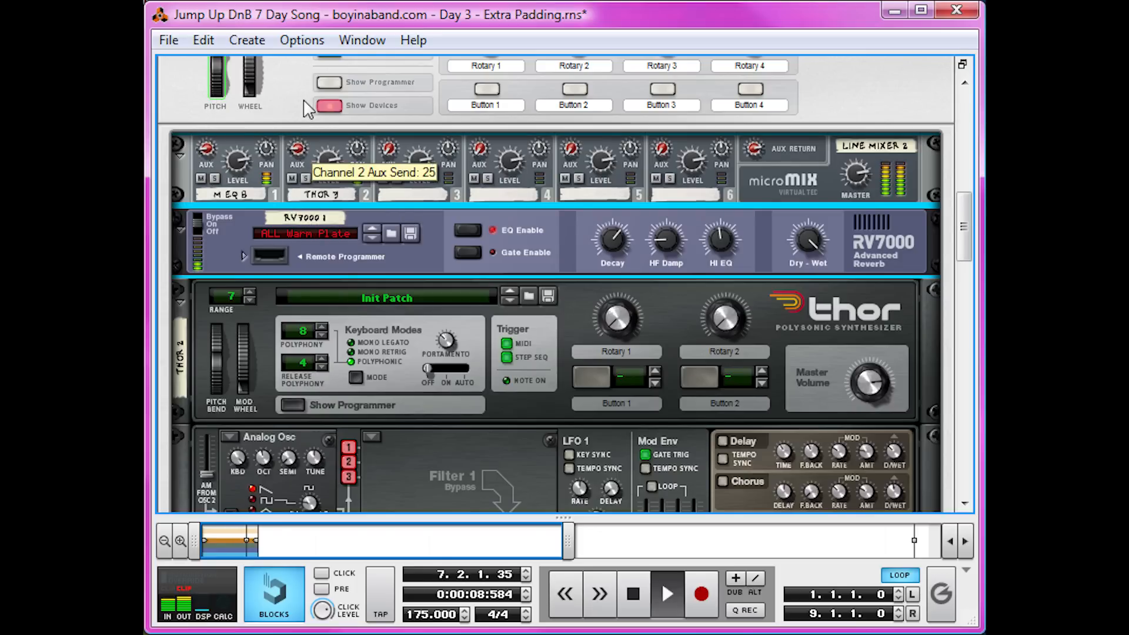
key(space)
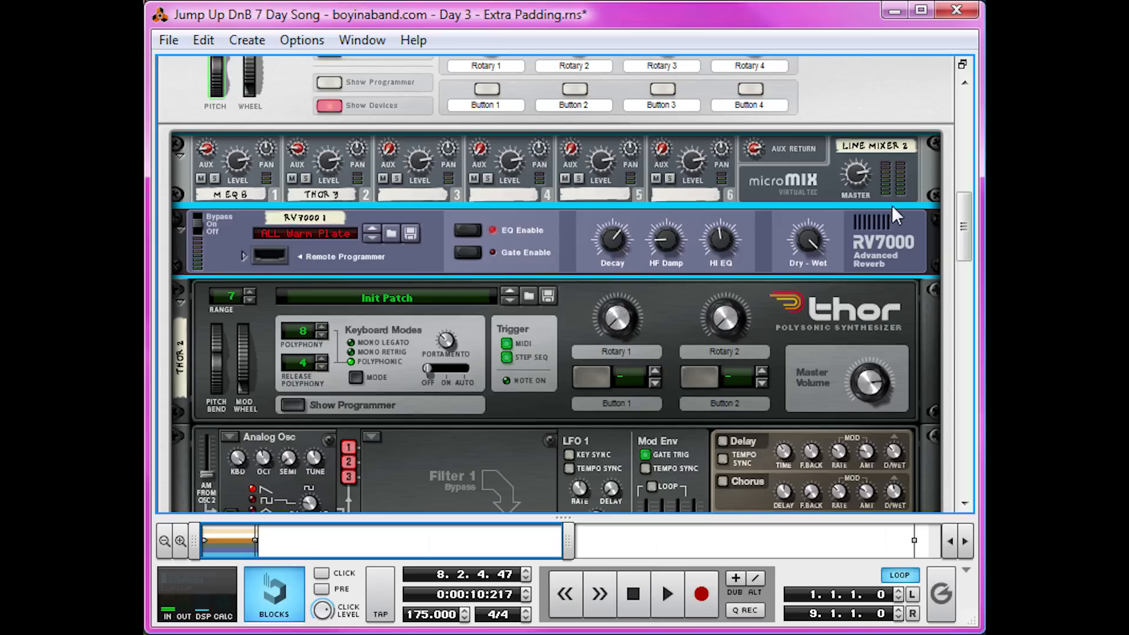
Create an MClass Compressor above the line mixer in the combinator and check its cabling on the rack's rear.
right_click(817, 162)
click(808, 164)
right_click(796, 171)
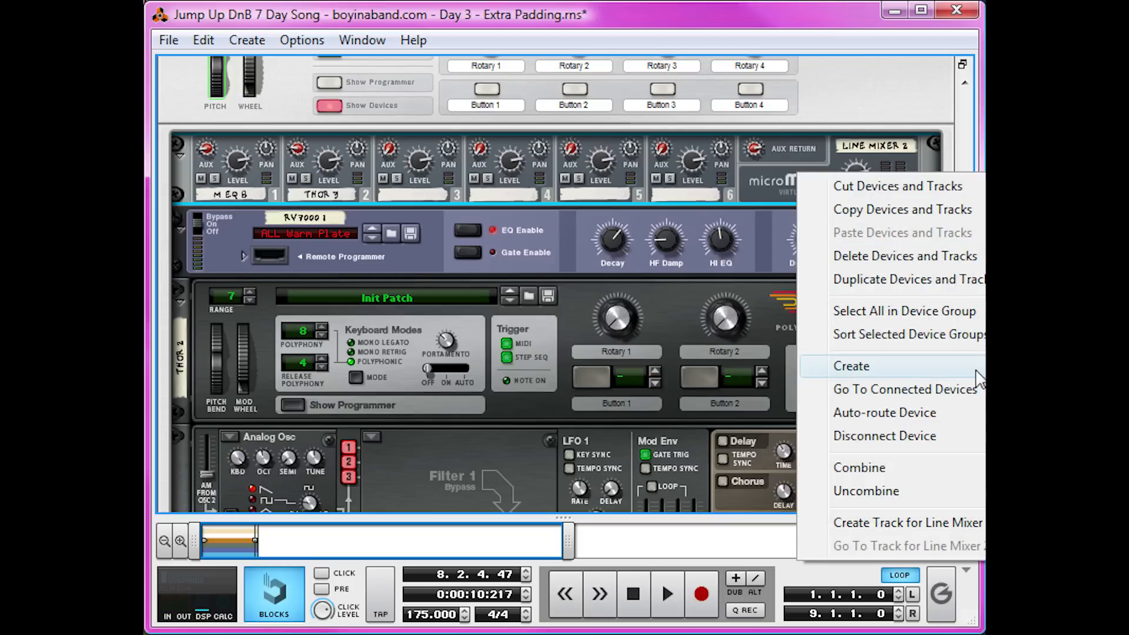
click(1058, 376)
drag(183, 257, 180, 160)
key(Tab)
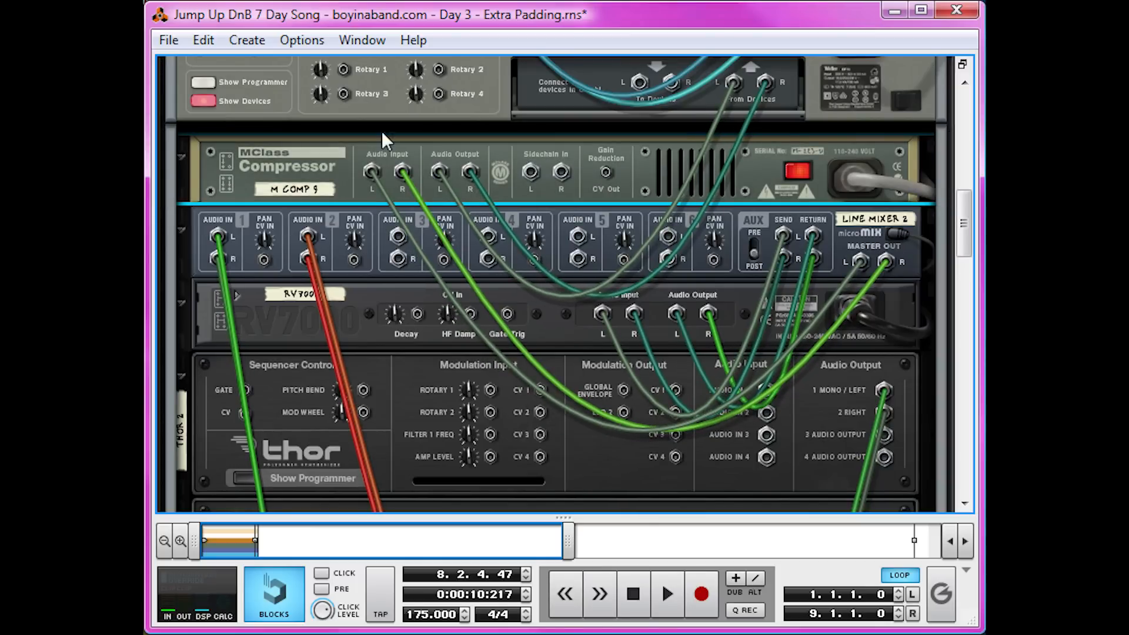
key(Tab)
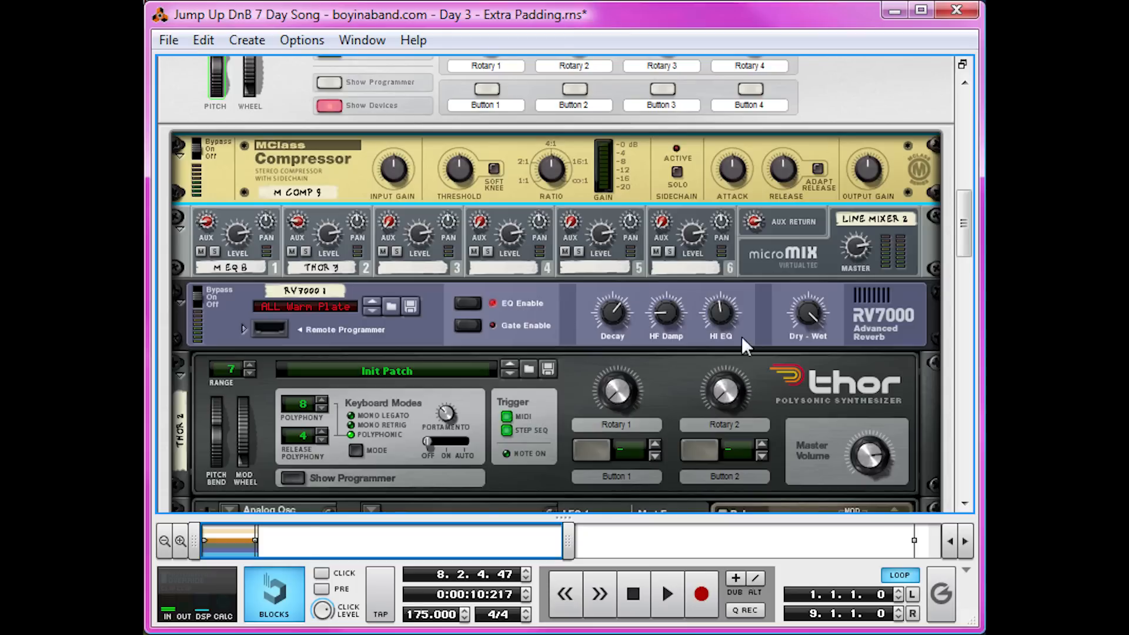
click(805, 232)
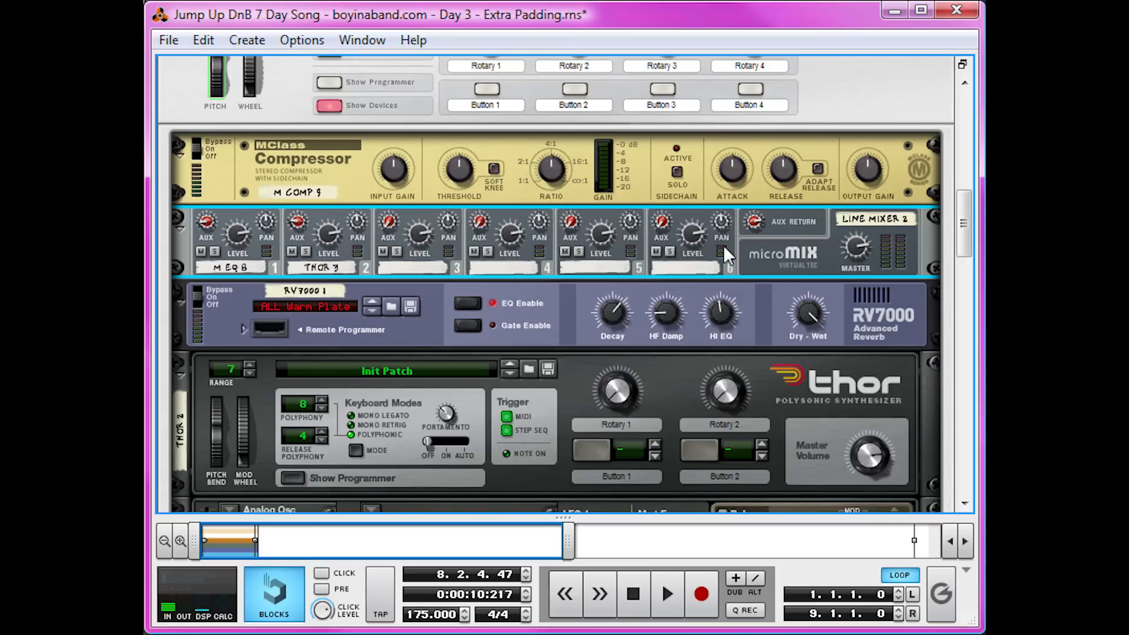
Expand the BEAT combinator and scroll through its devices to examine them.
scroll(750, 250, up, 15)
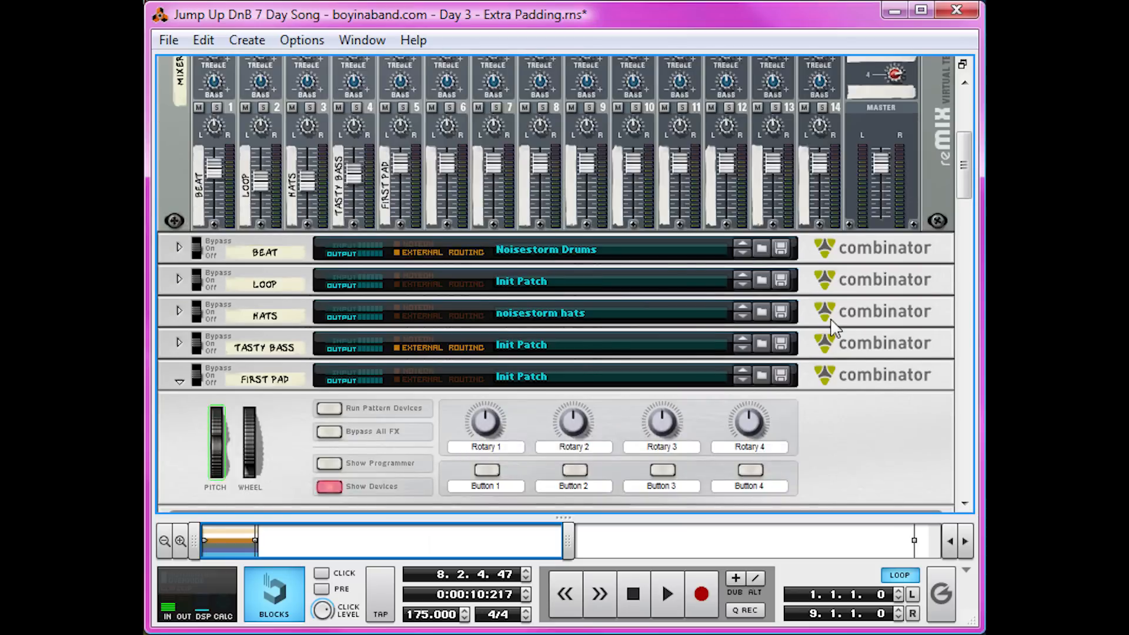
click(179, 438)
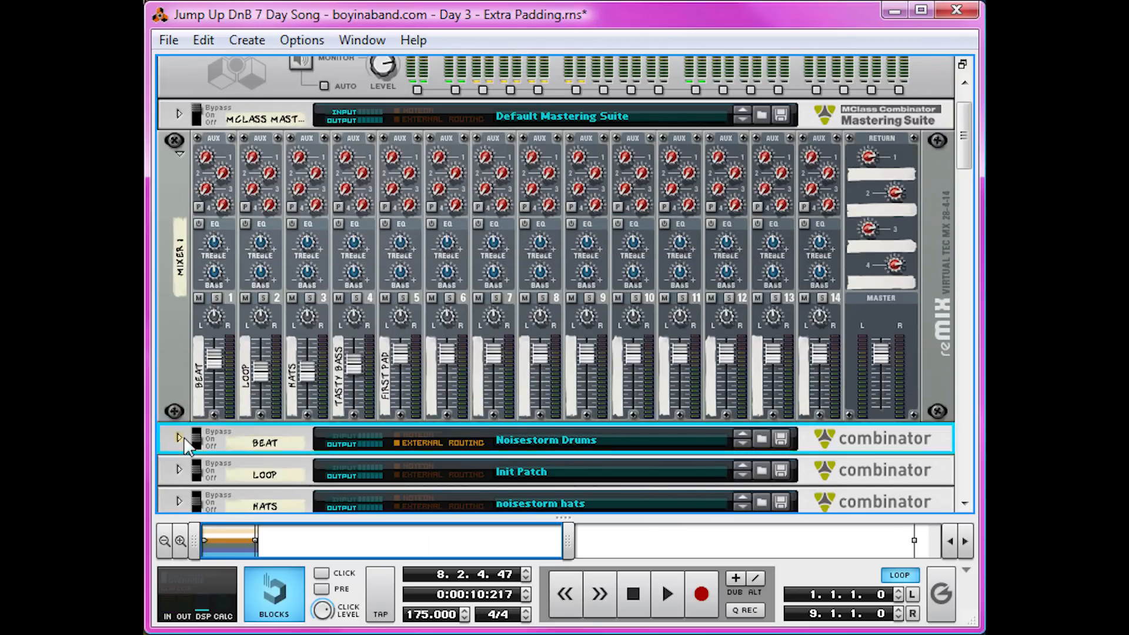
scroll(242, 395, down, 10)
scroll(292, 376, down, 3)
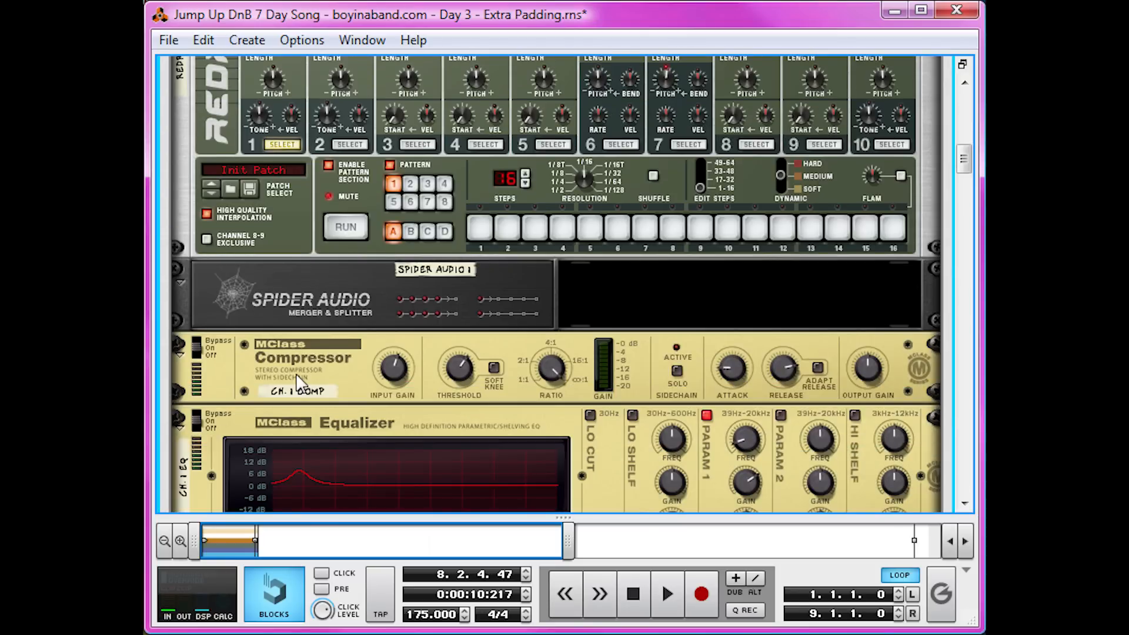
Scroll the rack back down from the BEAT combinator to the FIRST PAD combinator's compressor and start playback.
key(Tab)
drag(501, 288, 535, 291)
scroll(545, 262, down, 4)
scroll(546, 265, down, 12)
scroll(655, 351, down, 13)
scroll(655, 351, down, 1)
key(Tab)
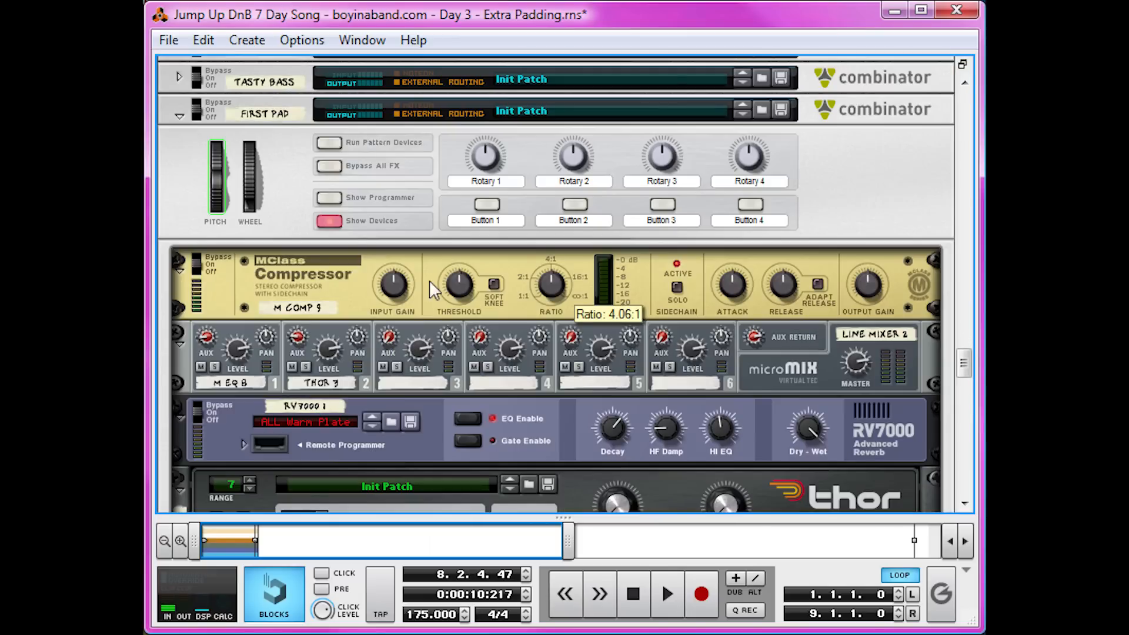
click(494, 320)
key(space)
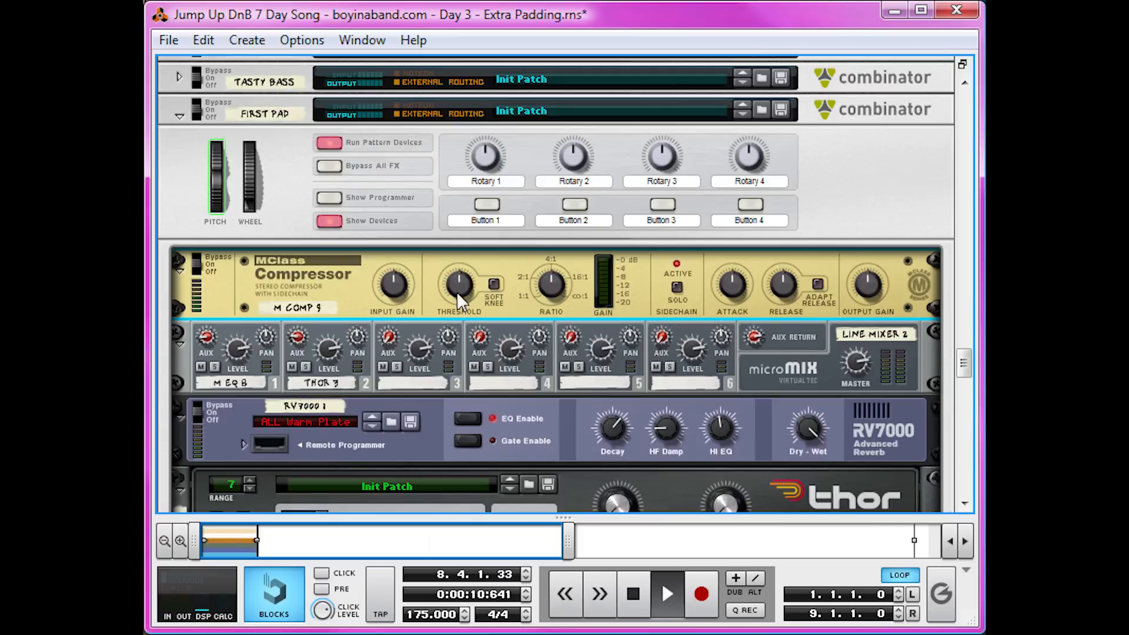
Lower the threshold on the FIRST PAD combinator's MClass Compressor while the song plays.
drag(566, 524, 541, 174)
scroll(326, 322, up, 4)
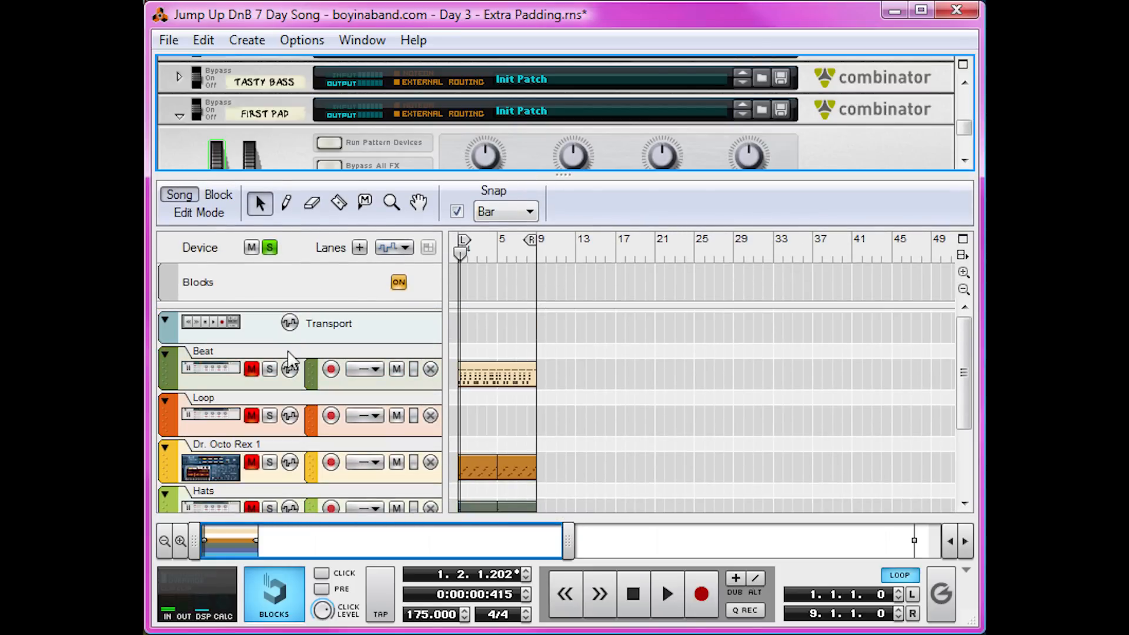
click(272, 369)
drag(543, 174, 543, 517)
scroll(332, 319, down, 3)
key(space)
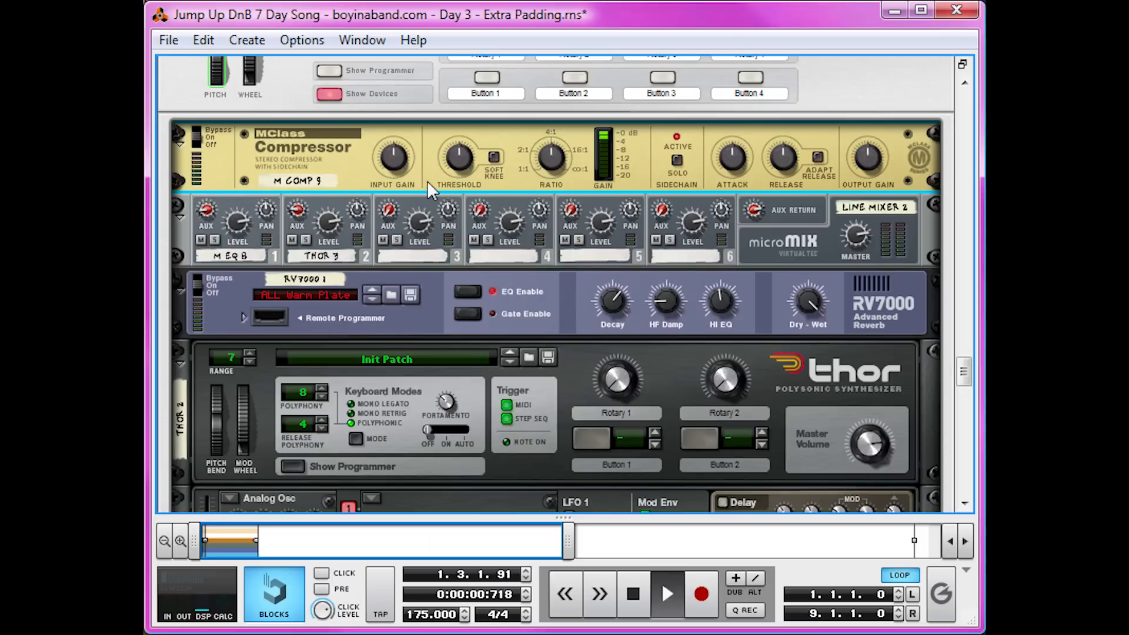
drag(449, 161, 408, 250)
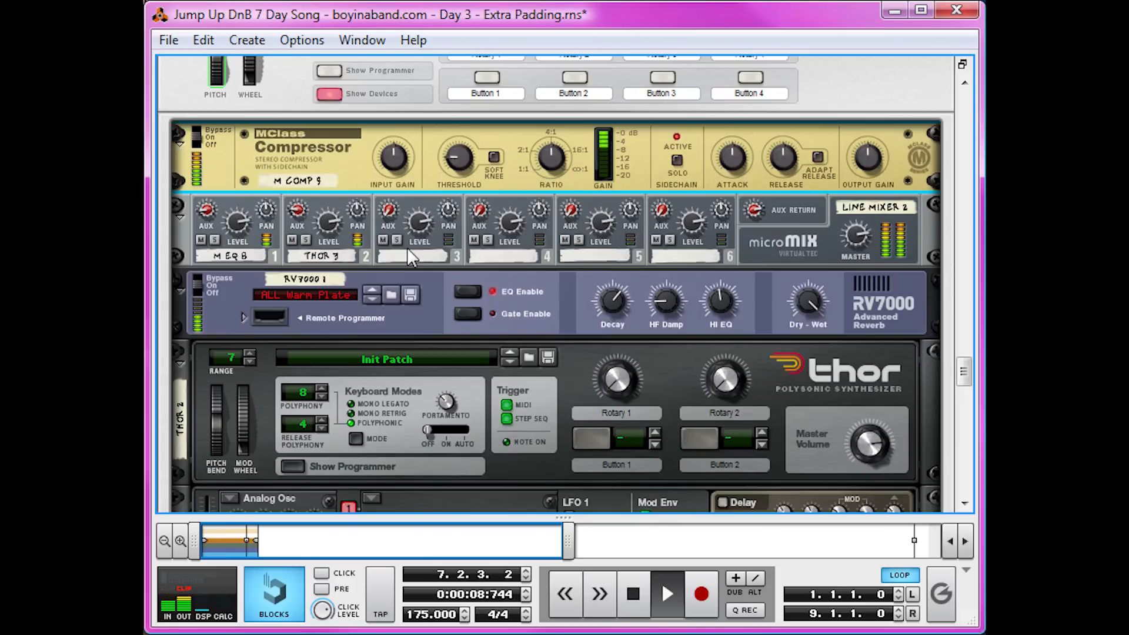
Play and stop the song a few times to listen, then return playback to the start.
key(space)
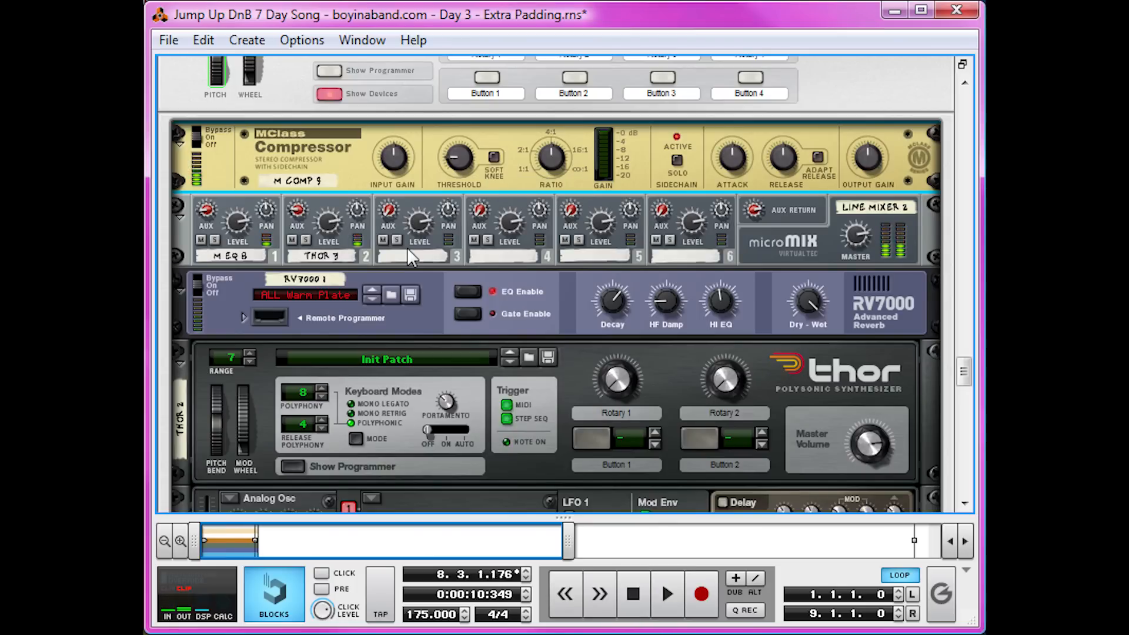
key(space)
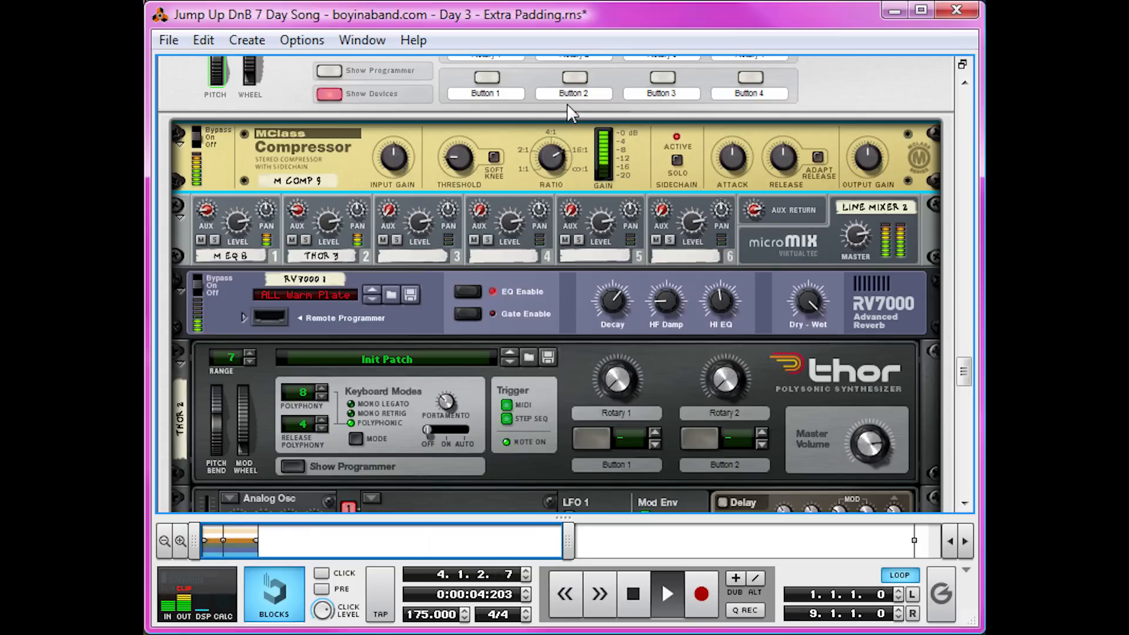
key(space)
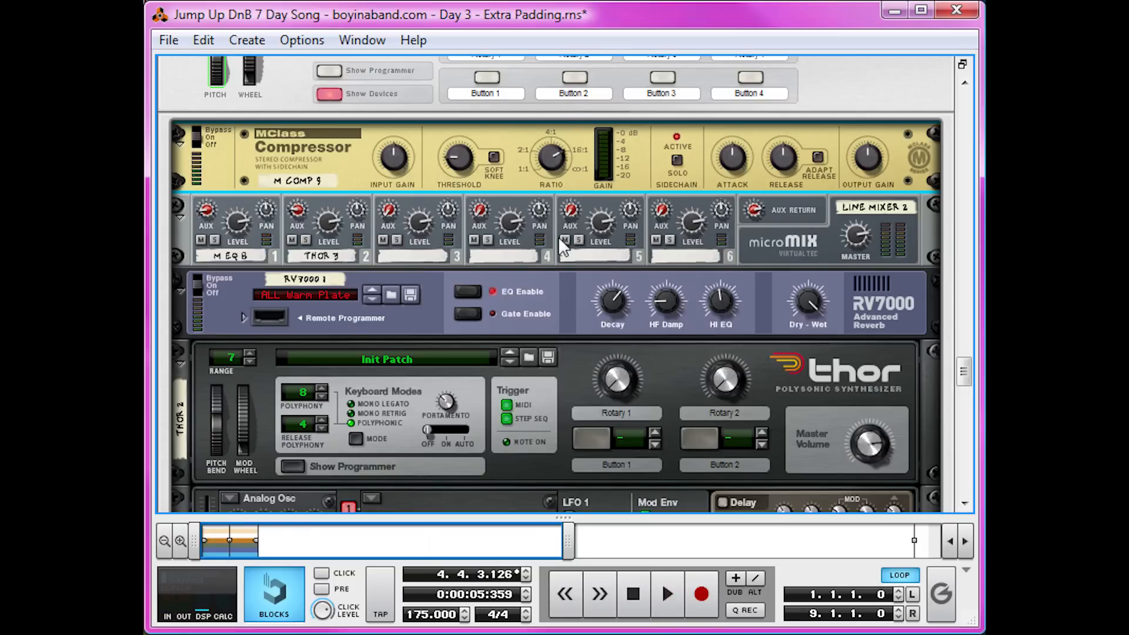
key(F7)
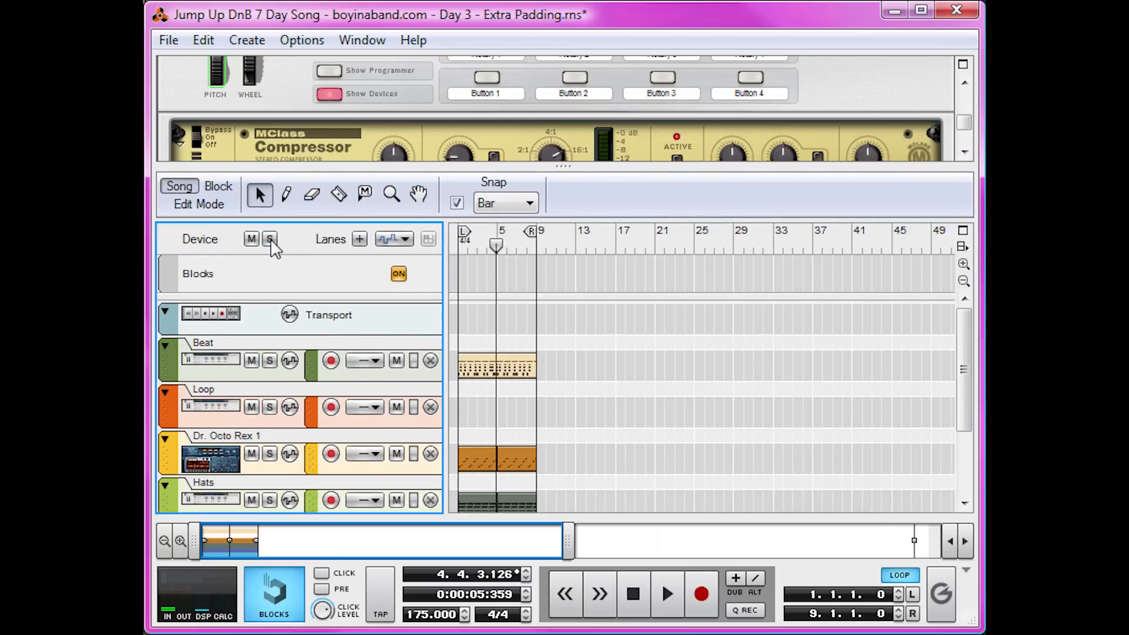
click(650, 601)
key(space)
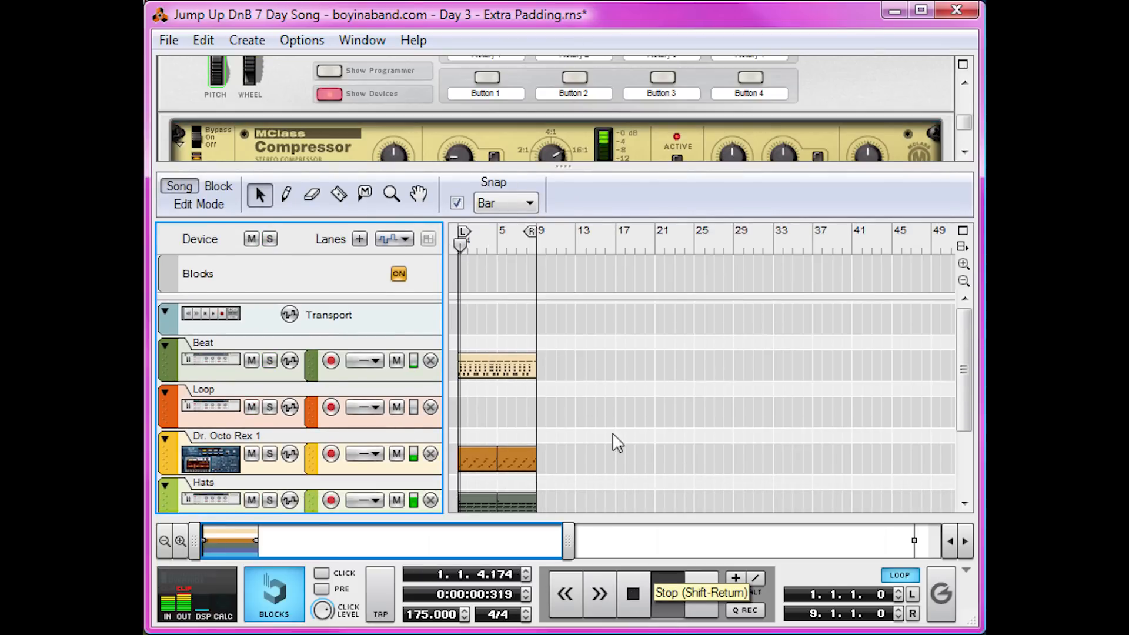
Set the FIRST PAD channel's level on the main mixer to 90 while listening to the song.
drag(577, 184, 645, 541)
scroll(712, 382, up, 15)
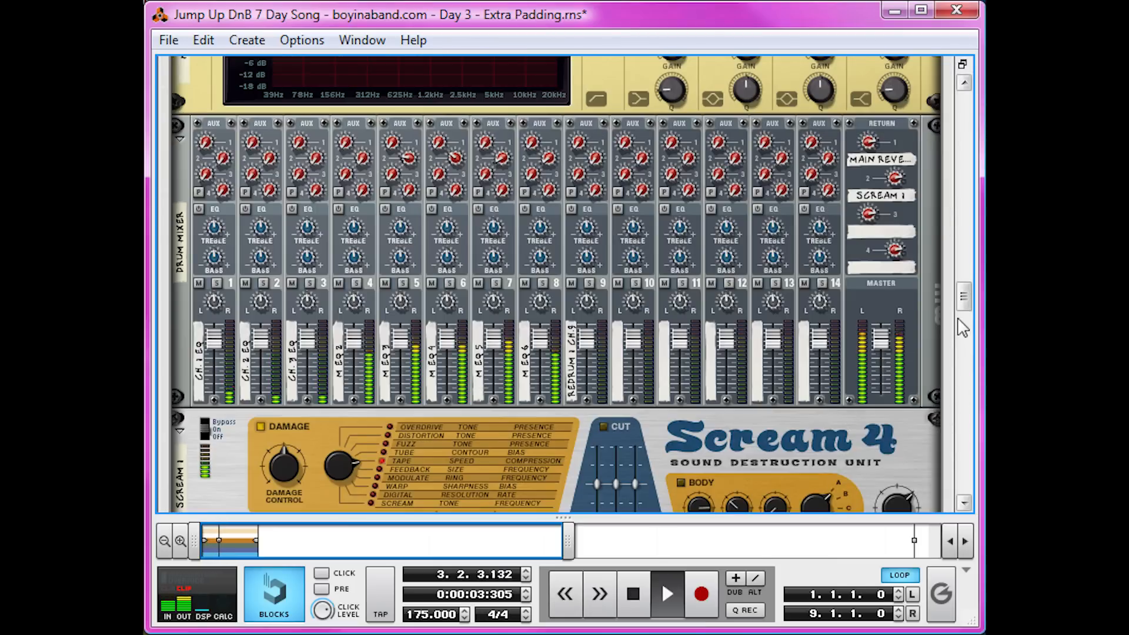
drag(962, 327, 970, 76)
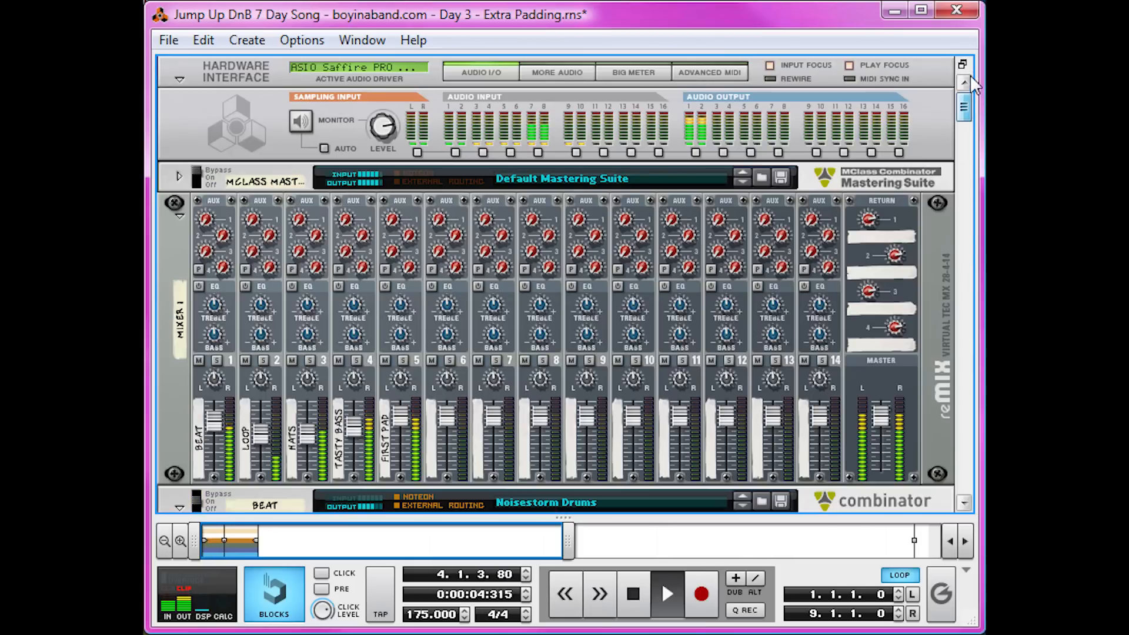
drag(408, 415, 398, 442)
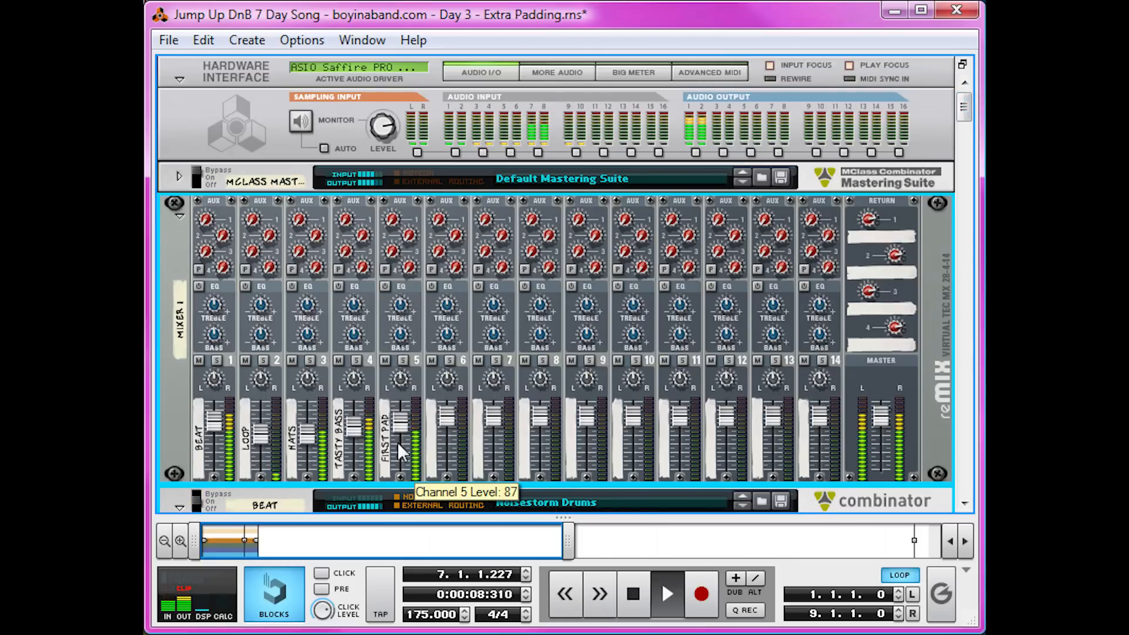
drag(397, 442, 396, 436)
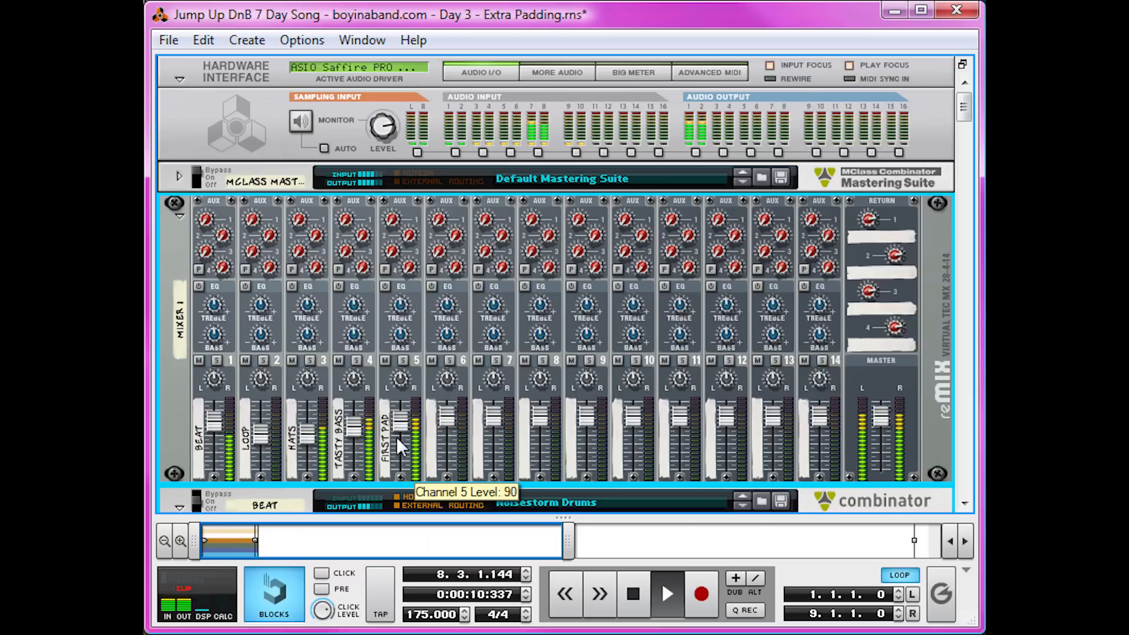
key(space)
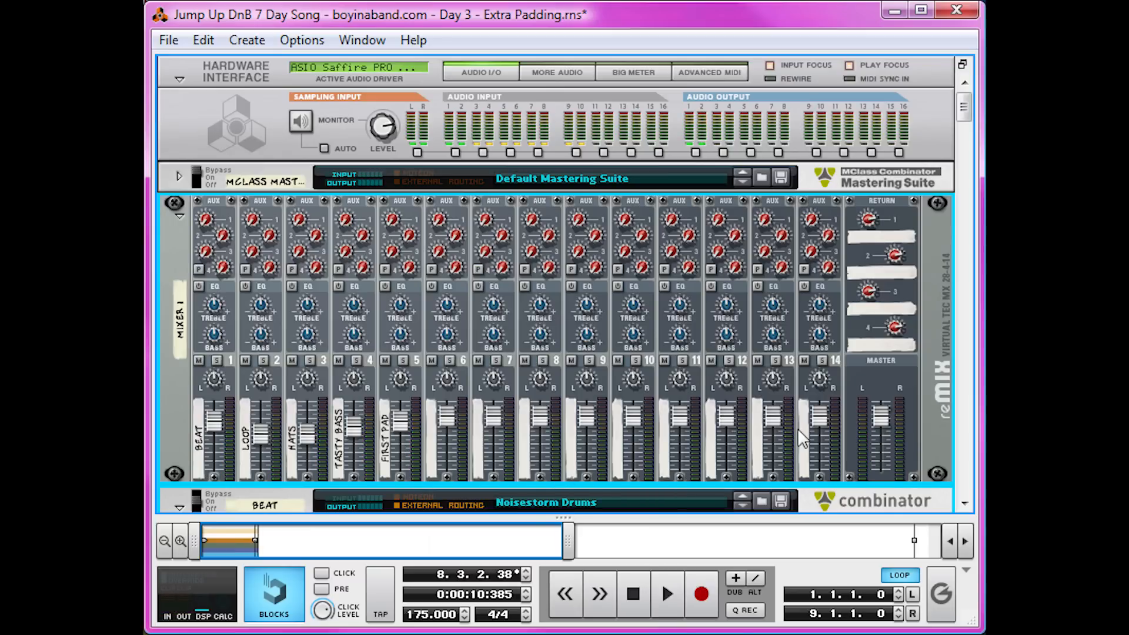
Collapse the BEAT and FIRST PAD combinators in the rack.
scroll(797, 428, down, 3)
click(178, 192)
click(179, 316)
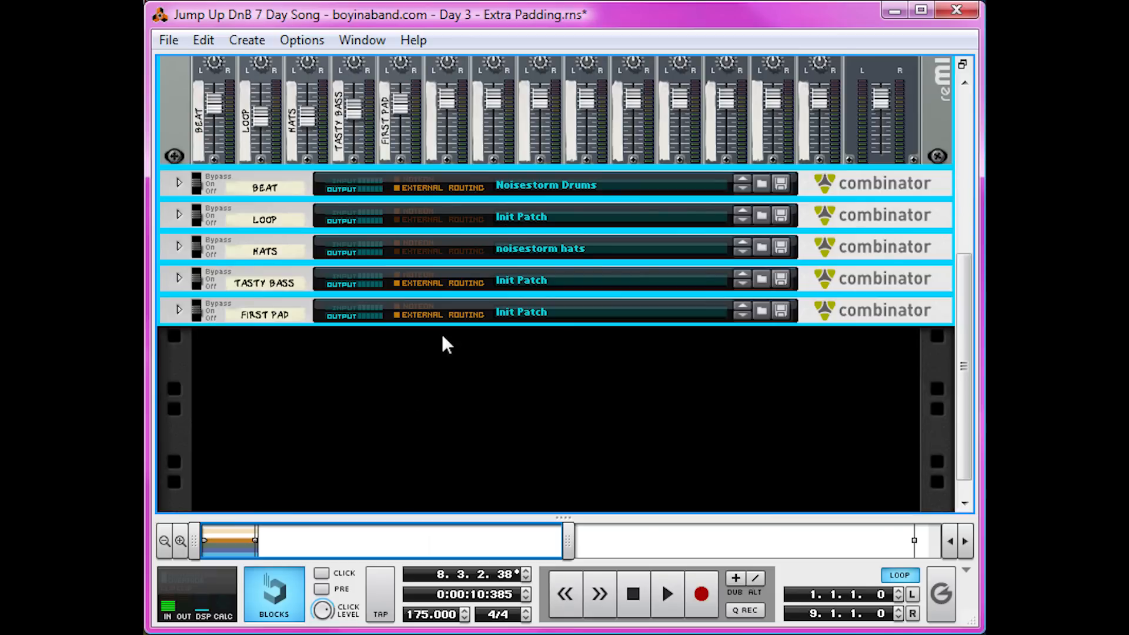